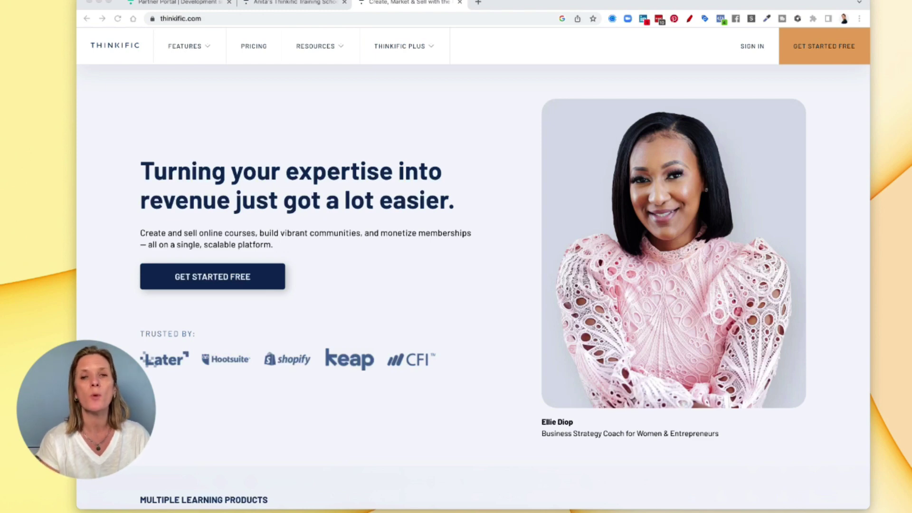
# Step: Scroll through the Thinkific marketing homepage, briefly checking the school admin tab
pyautogui.scroll(-2, 472, 285)
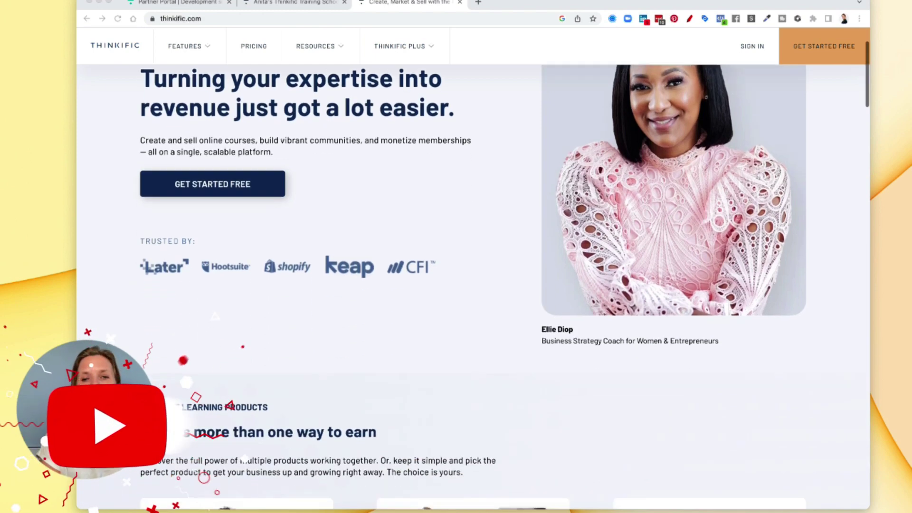
pyautogui.scroll(-4, 473, 285)
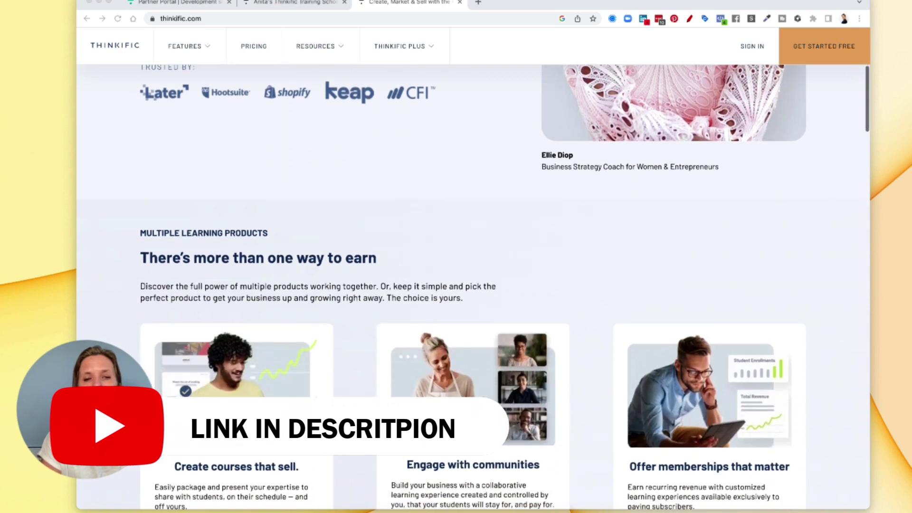
pyautogui.scroll(-1, 473, 285)
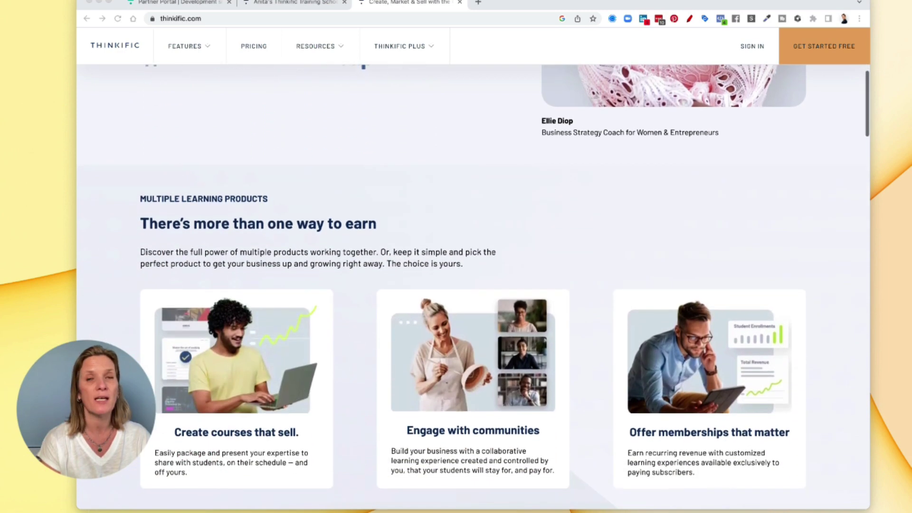
pyautogui.scroll(-2, 472, 285)
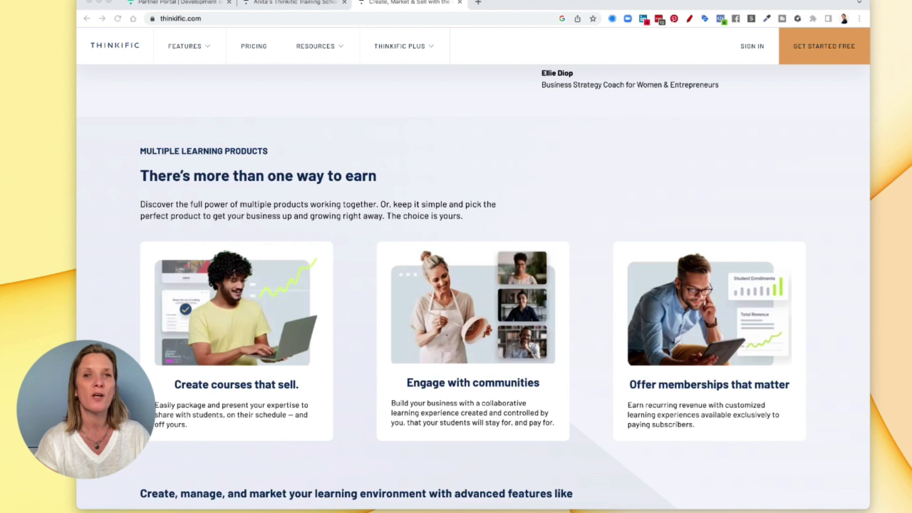
pyautogui.click(299, 4)
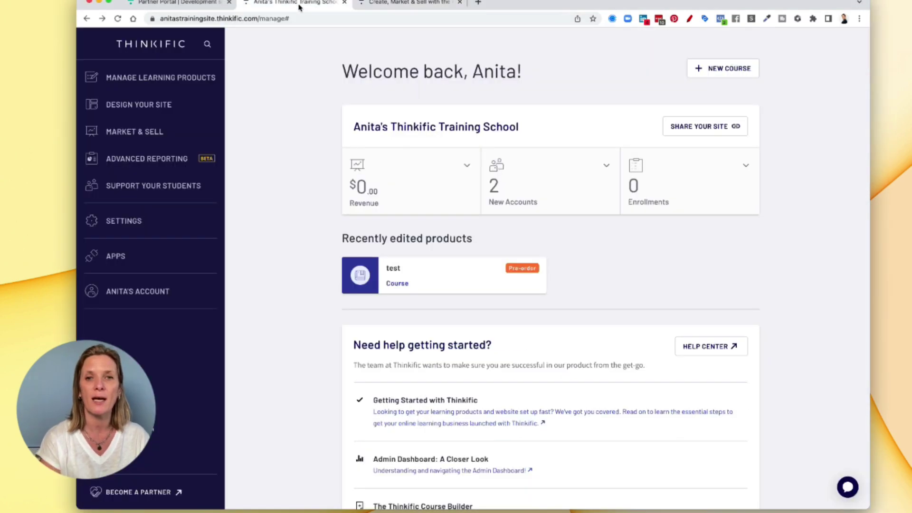
pyautogui.click(396, 3)
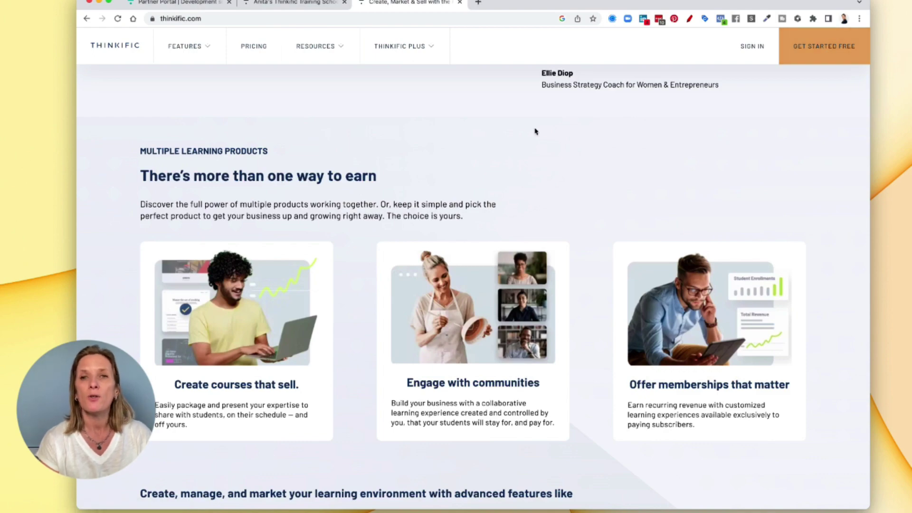
pyautogui.scroll(-15, 535, 131)
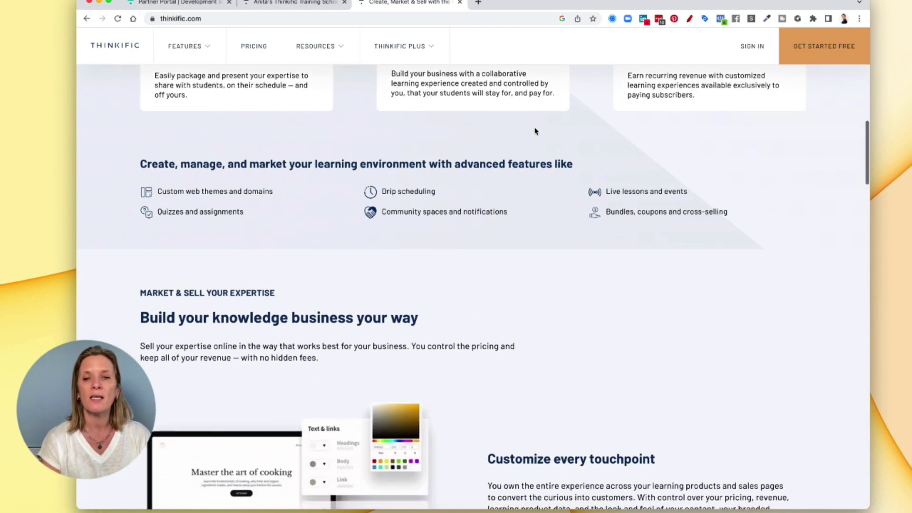
pyautogui.scroll(-4, 535, 131)
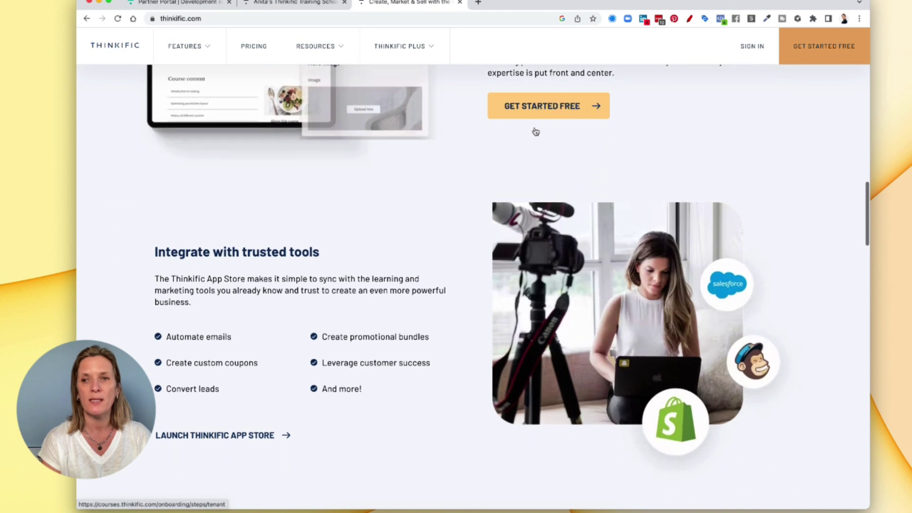
# Step: In the school admin, open Manage Learning Products > Courses to list the 'test' course
pyautogui.click(298, 3)
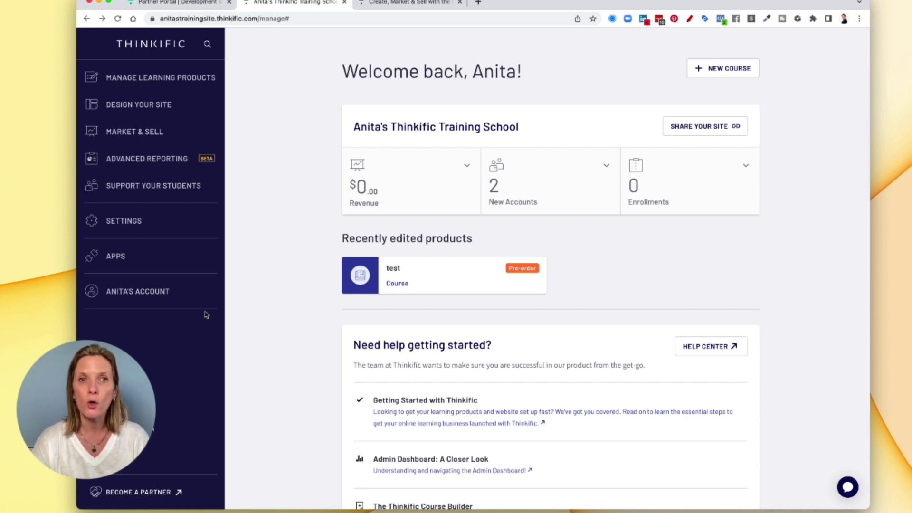
pyautogui.click(141, 80)
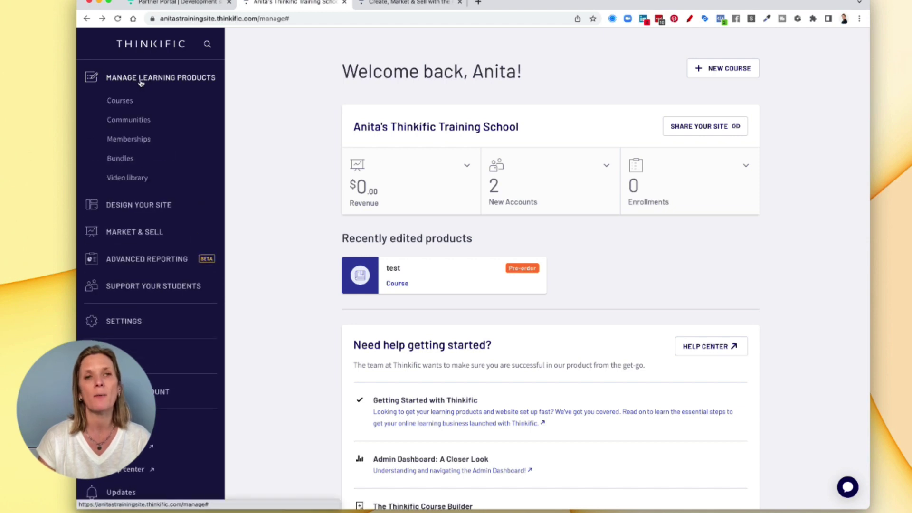
pyautogui.click(127, 105)
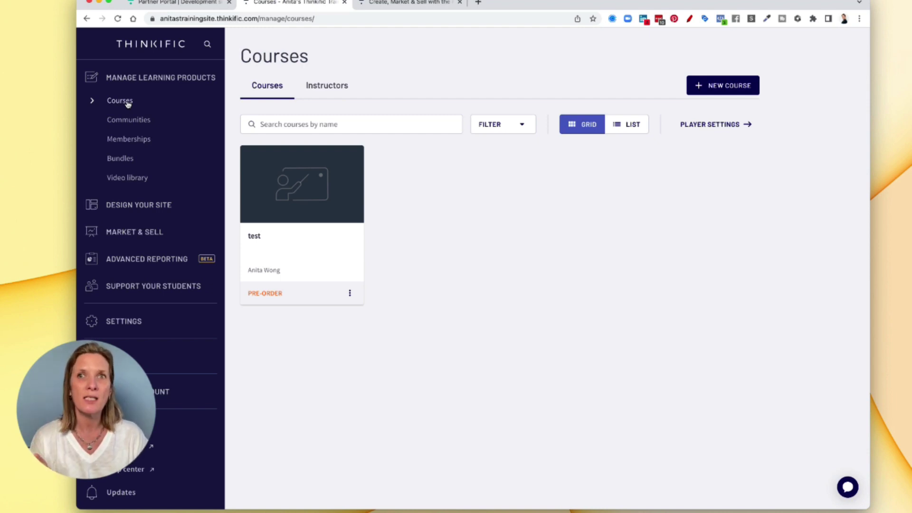
# Step: Review the Site settings: details, emails, URL, SSL, branding and checkout sections
pyautogui.click(118, 326)
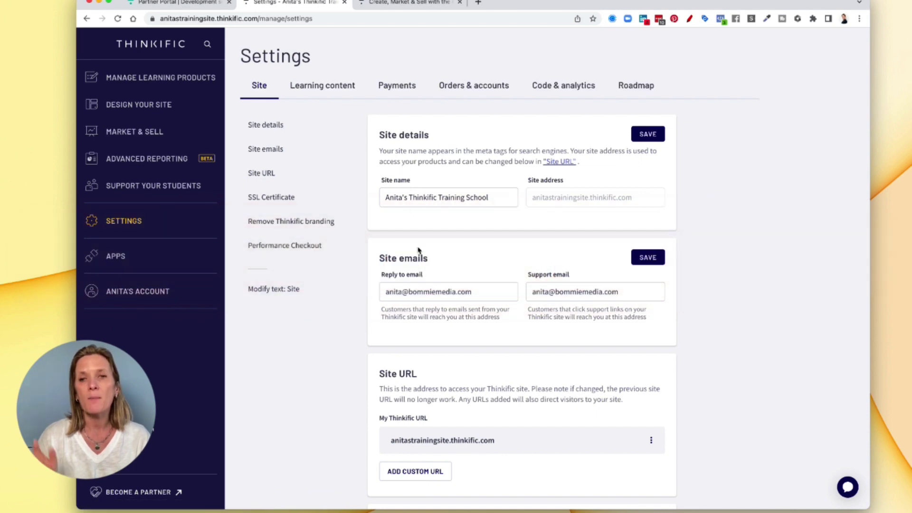
pyautogui.scroll(-3, 421, 290)
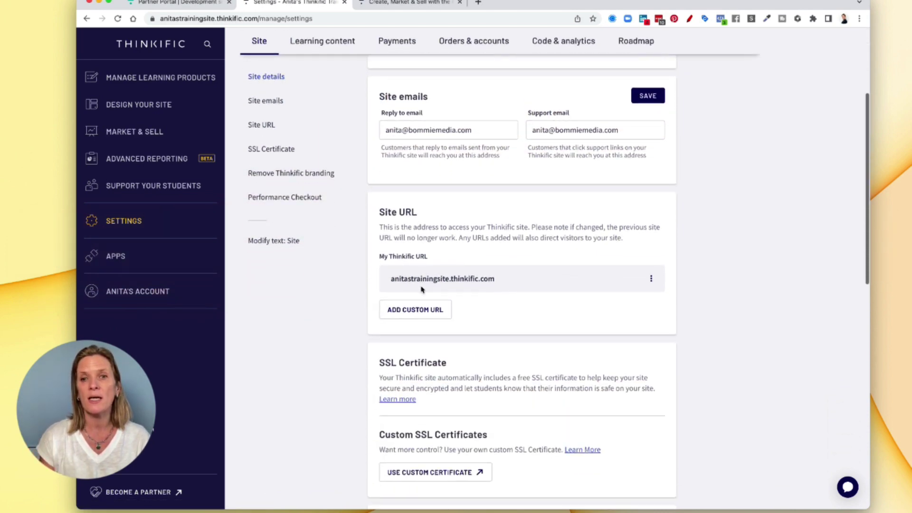
pyautogui.scroll(-1, 421, 289)
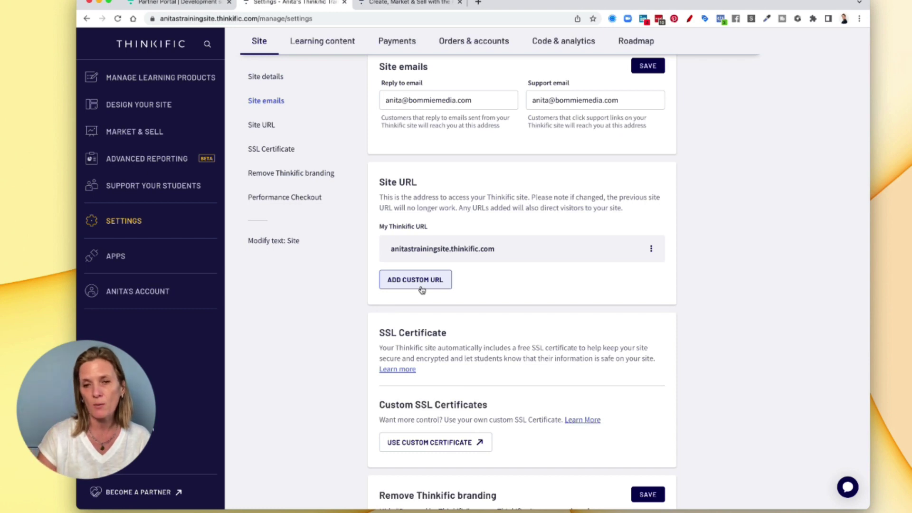
pyautogui.scroll(-3, 421, 289)
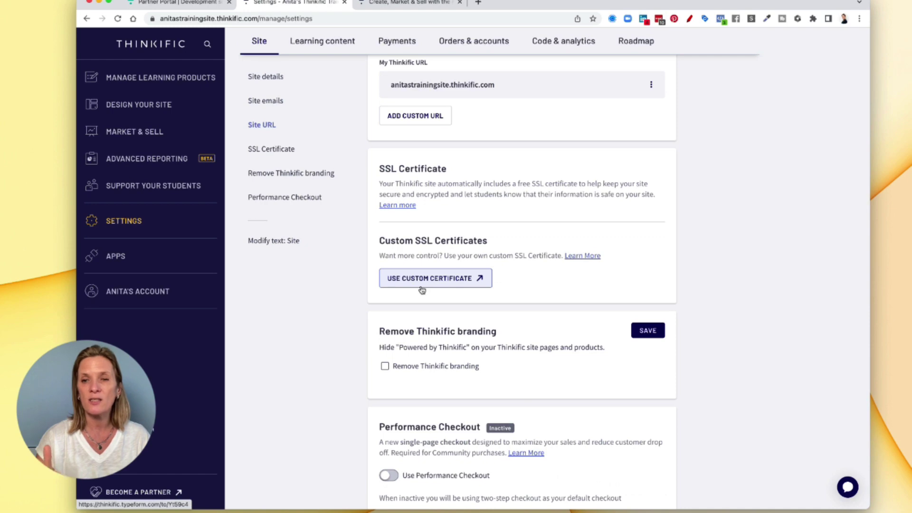
pyautogui.scroll(-4, 422, 290)
pyautogui.scroll(-3, 422, 289)
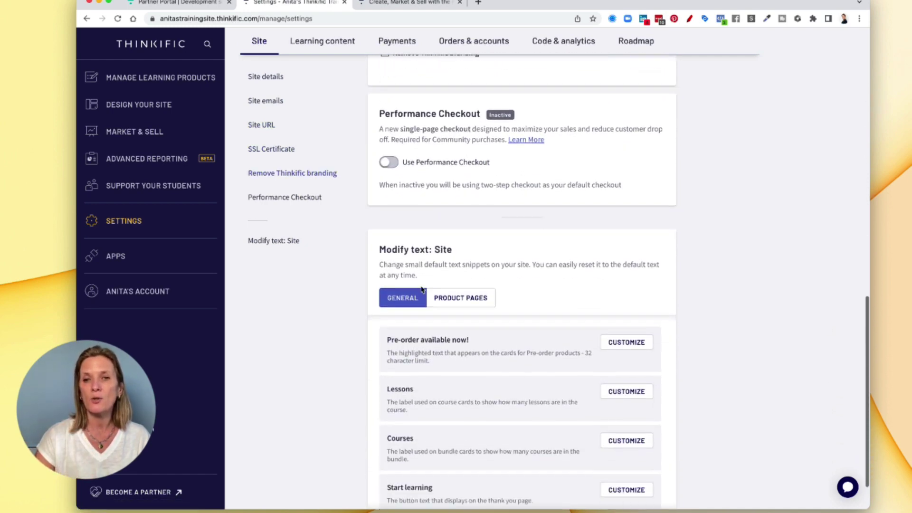
pyautogui.scroll(10, 421, 289)
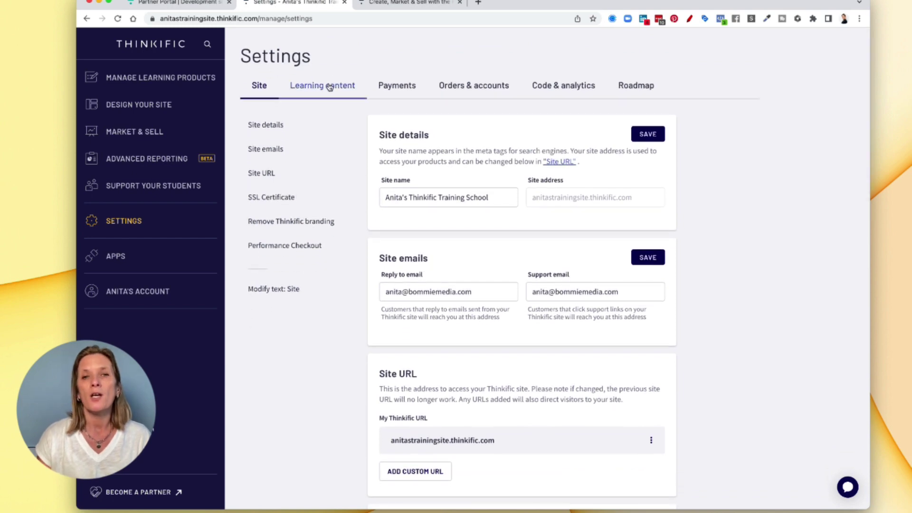
# Step: Look through the Learning content settings, then view Payments with Thinkific Payments and alternate providers
pyautogui.click(328, 85)
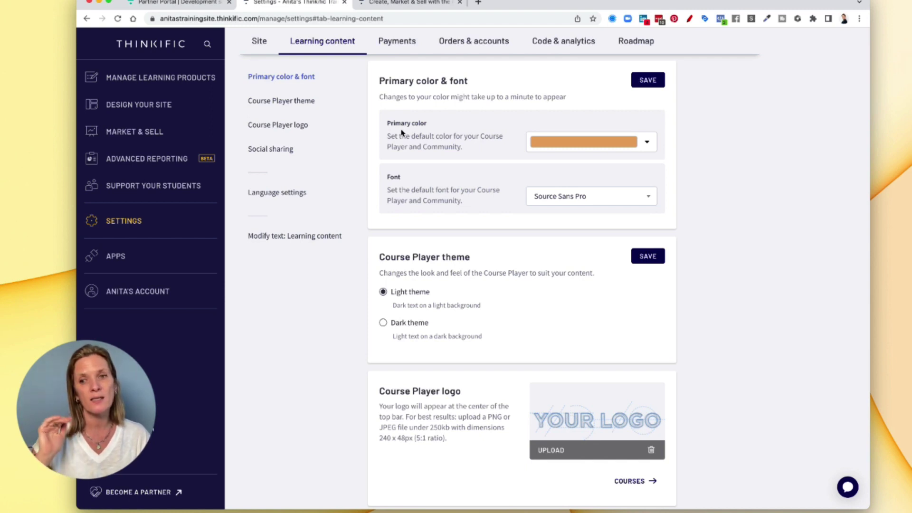
pyautogui.scroll(-3, 402, 133)
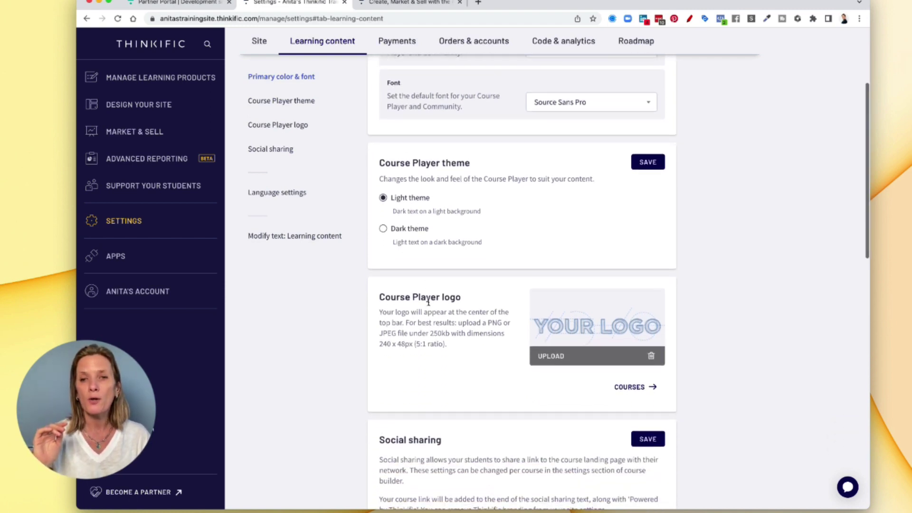
pyautogui.scroll(-3, 428, 302)
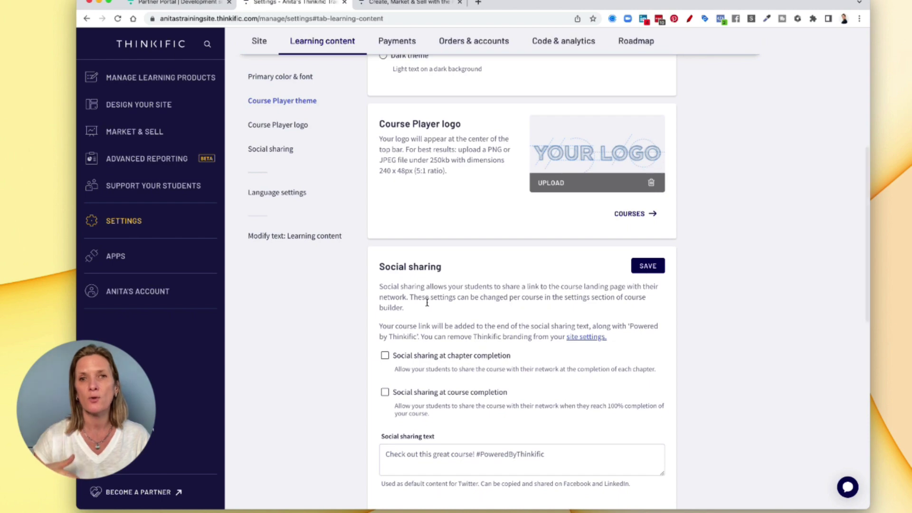
pyautogui.scroll(6, 428, 305)
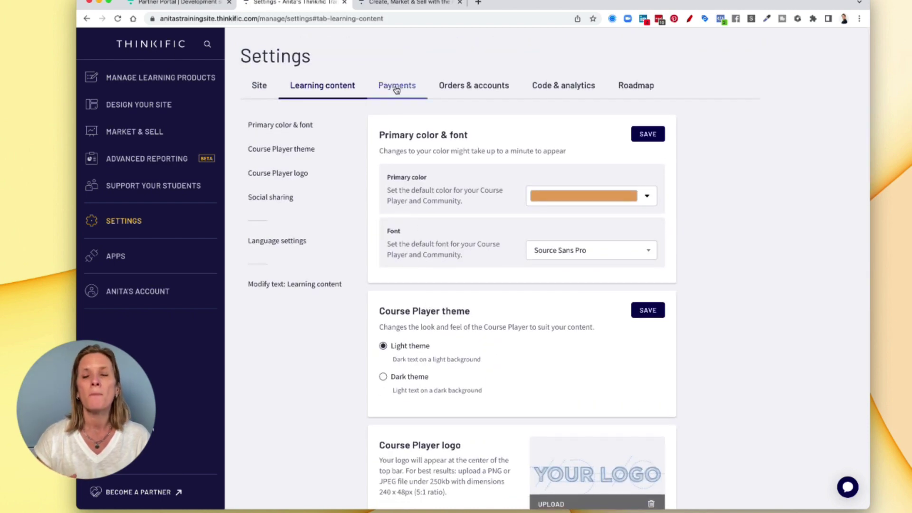
pyautogui.click(396, 88)
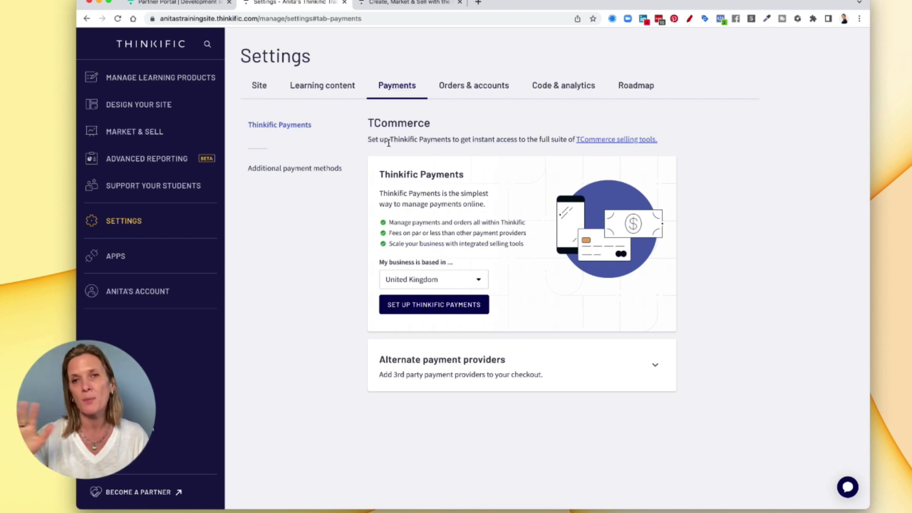
# Step: Browse the Orders & accounts, Code & analytics and Roadmap settings tabs
pyautogui.click(466, 86)
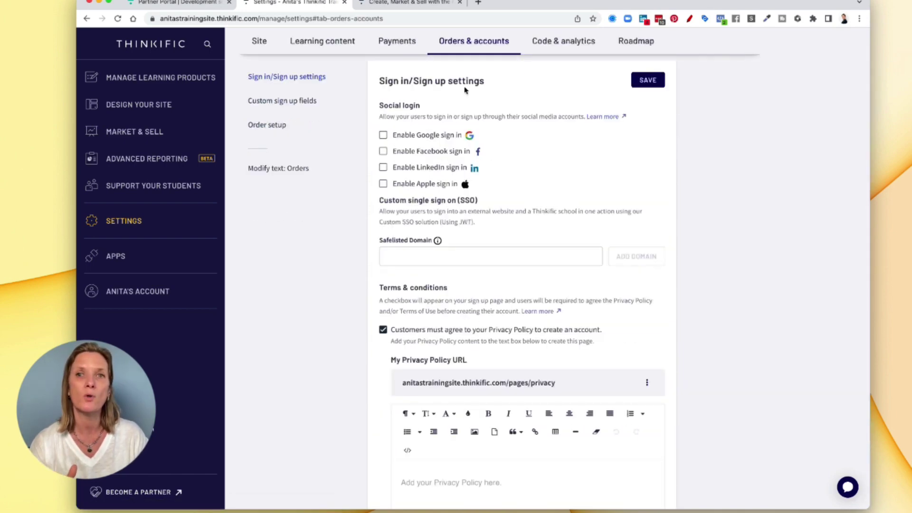
pyautogui.click(549, 42)
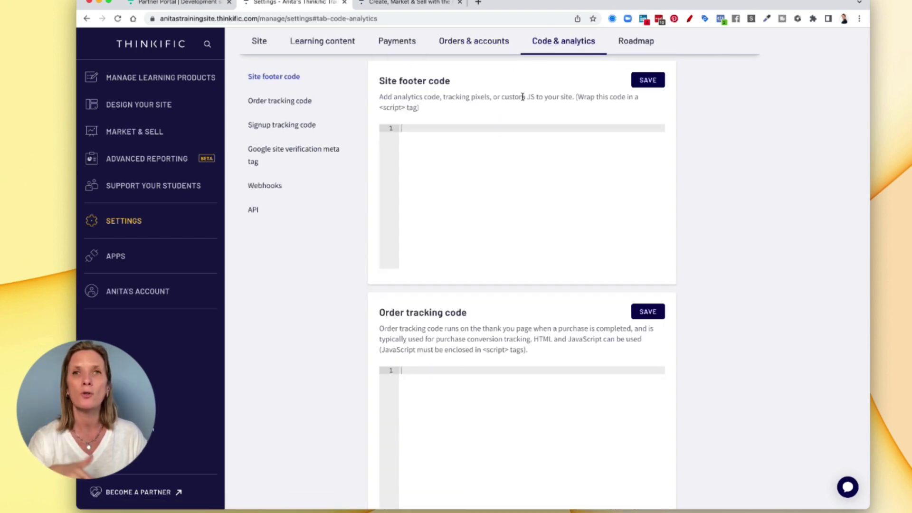
pyautogui.click(639, 42)
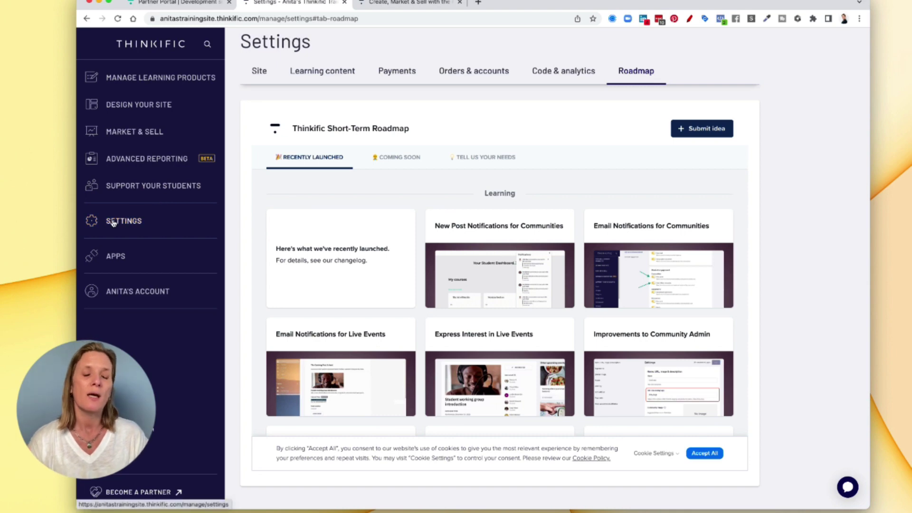
pyautogui.click(134, 80)
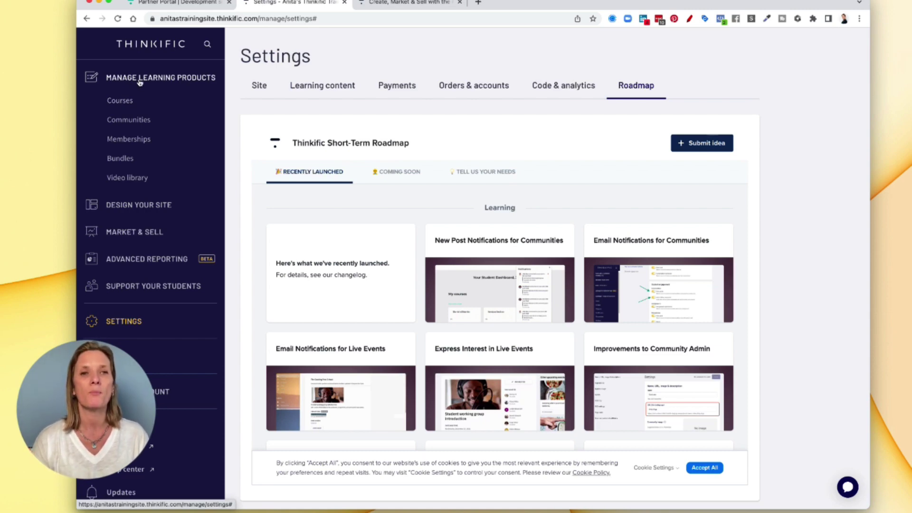
# Step: Go back to the Courses list showing the pre-order course 'test'
pyautogui.click(114, 104)
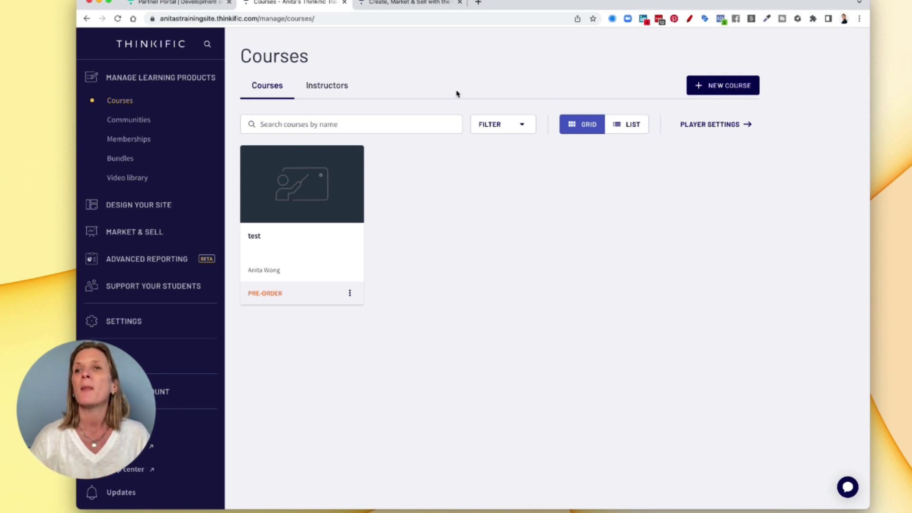
# Step: Open the new-course template chooser and look over Blank, Pre-sell, Mini-course and other templates
pyautogui.click(722, 87)
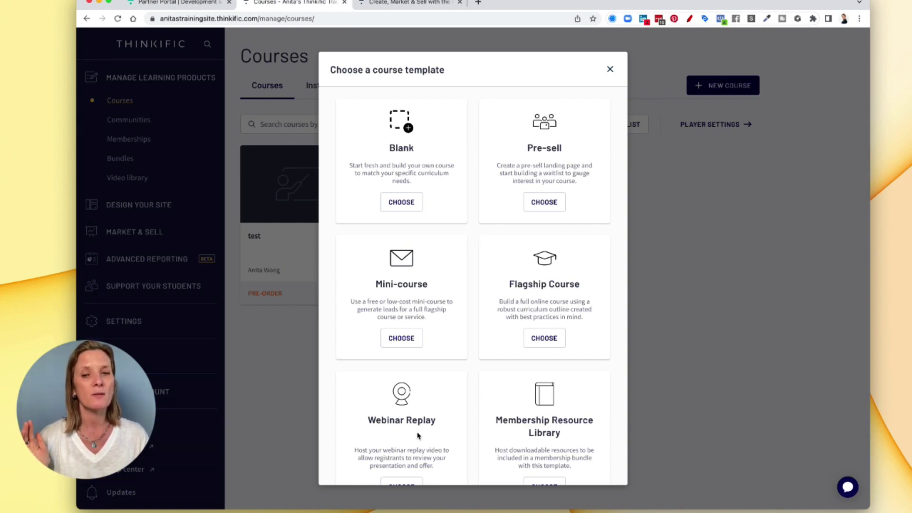
pyautogui.scroll(-2, 418, 436)
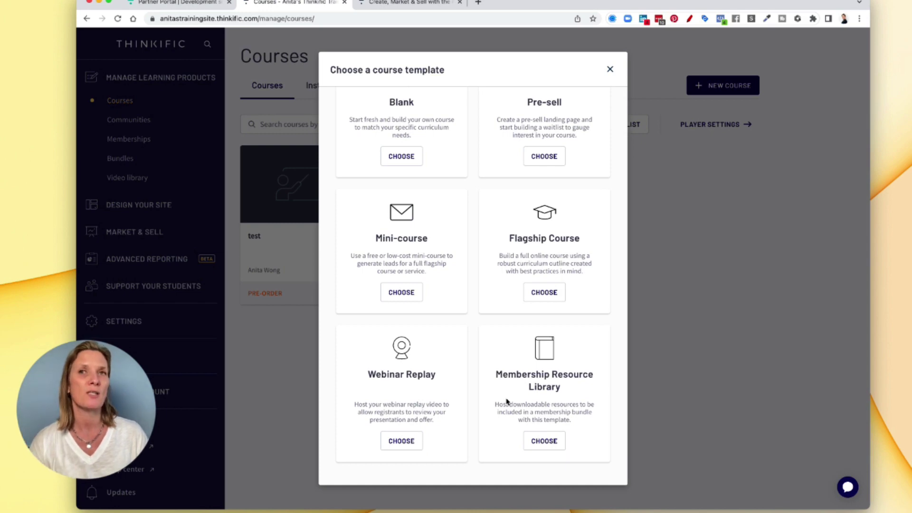
pyautogui.scroll(2, 506, 401)
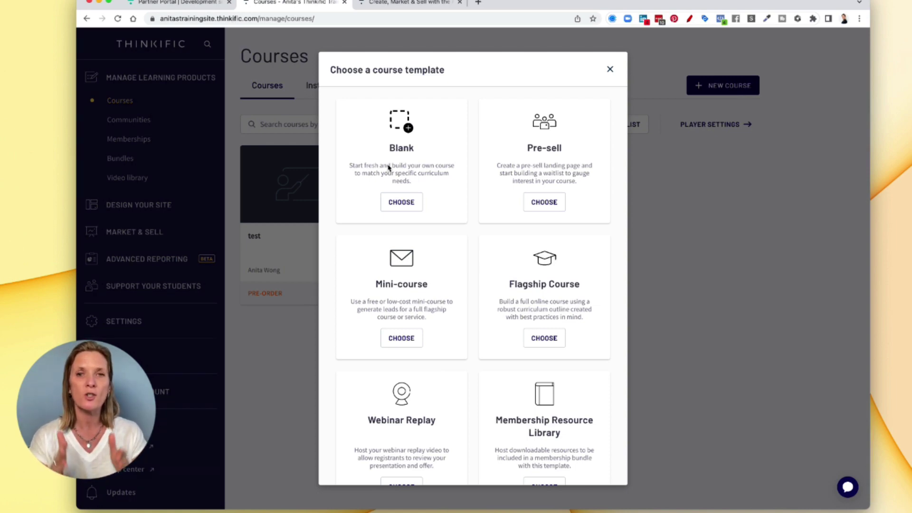
# Step: Create a course from the Blank template named 'Getting started with video'
pyautogui.click(402, 203)
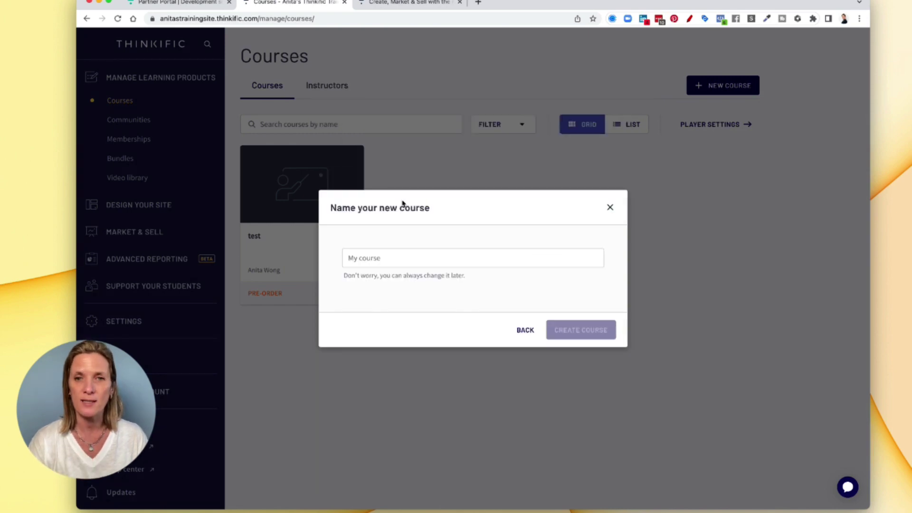
pyautogui.click(396, 255)
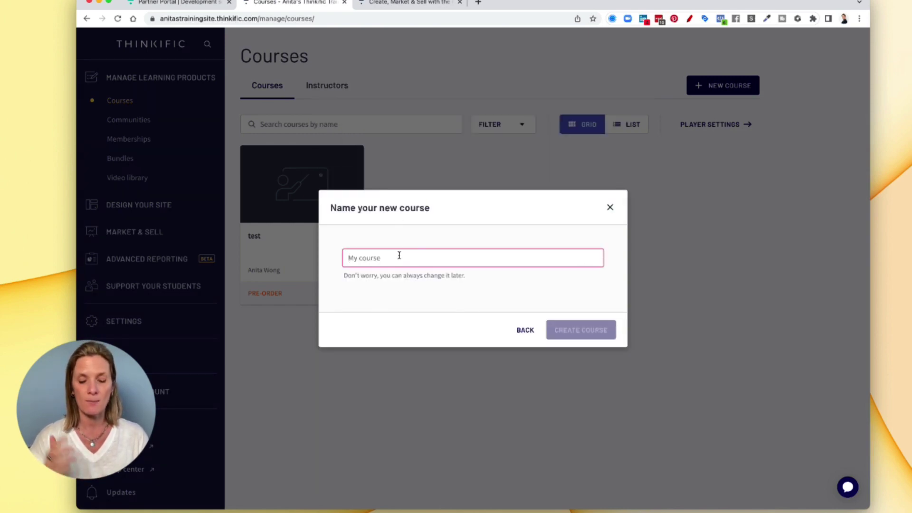
pyautogui.write('Getting started with video')
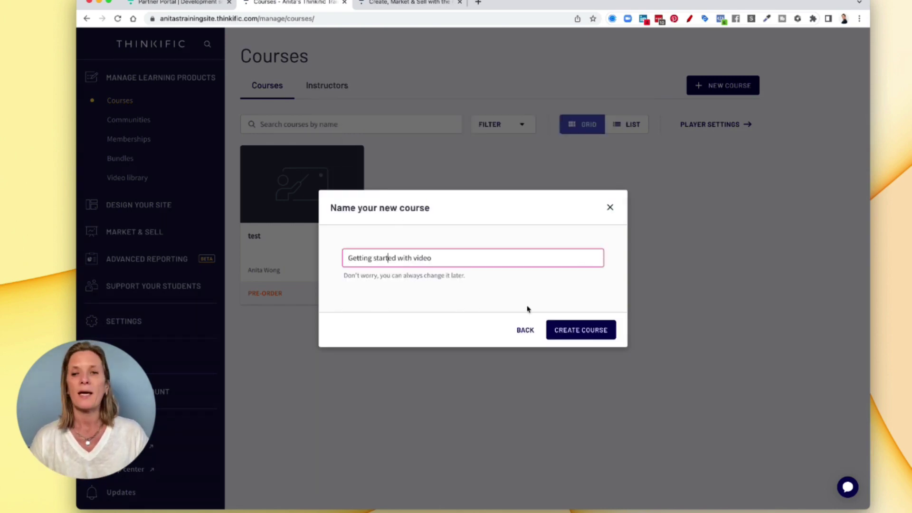
pyautogui.click(581, 334)
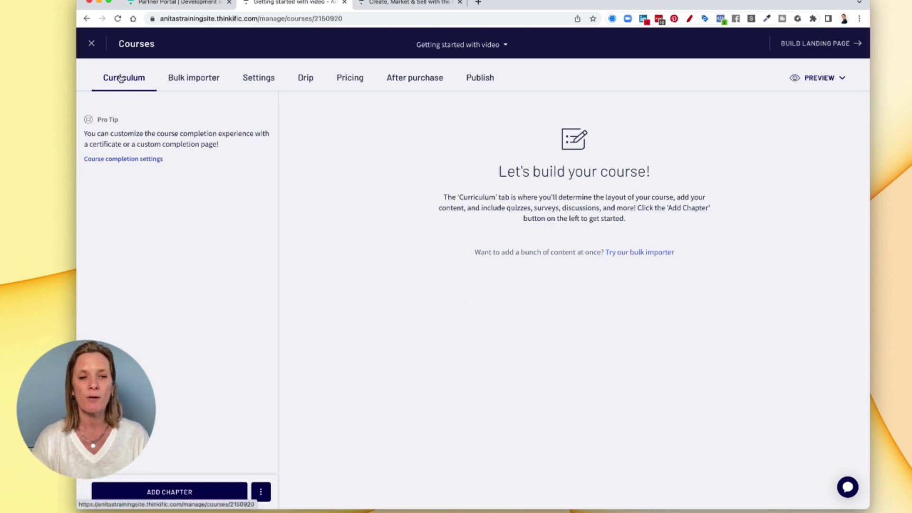
# Step: Add and save a chapter titled 'Introduce your course', then bring up its lesson-type options
pyautogui.click(170, 492)
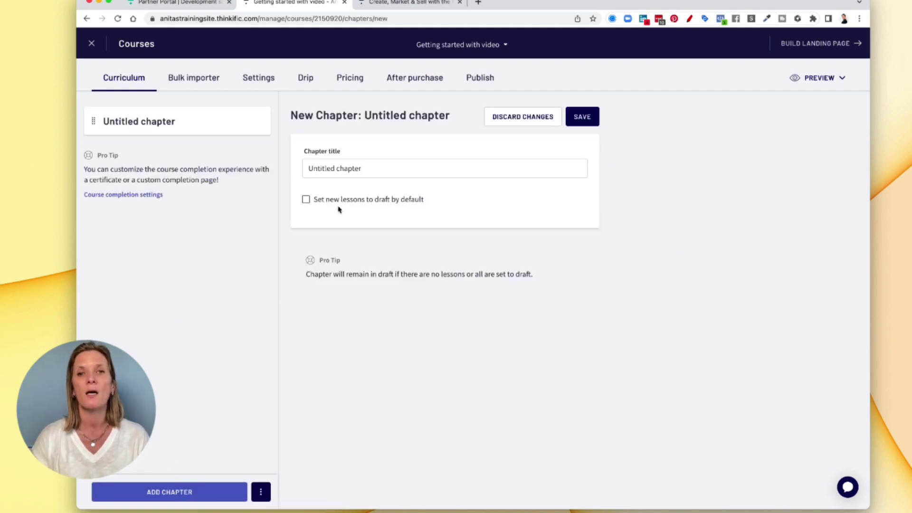
pyautogui.tripleClick(367, 169)
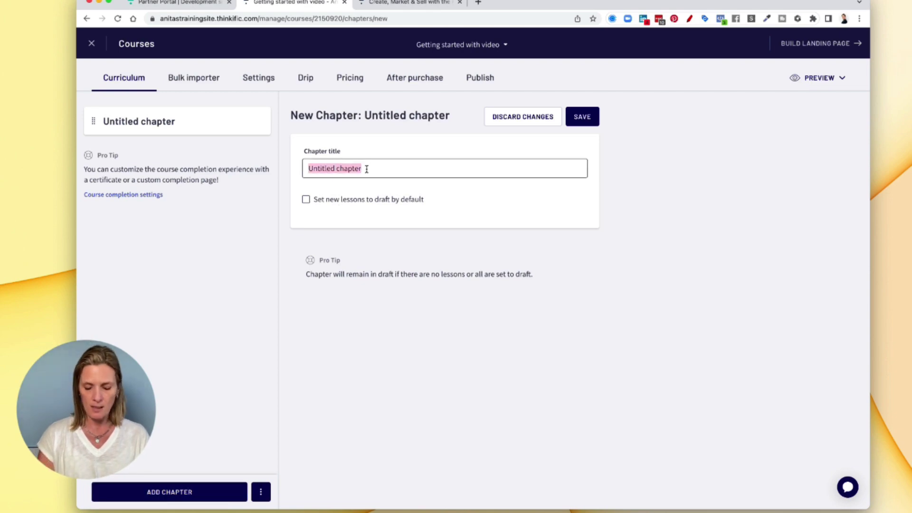
pyautogui.write('Introduce your course')
pyautogui.click(591, 123)
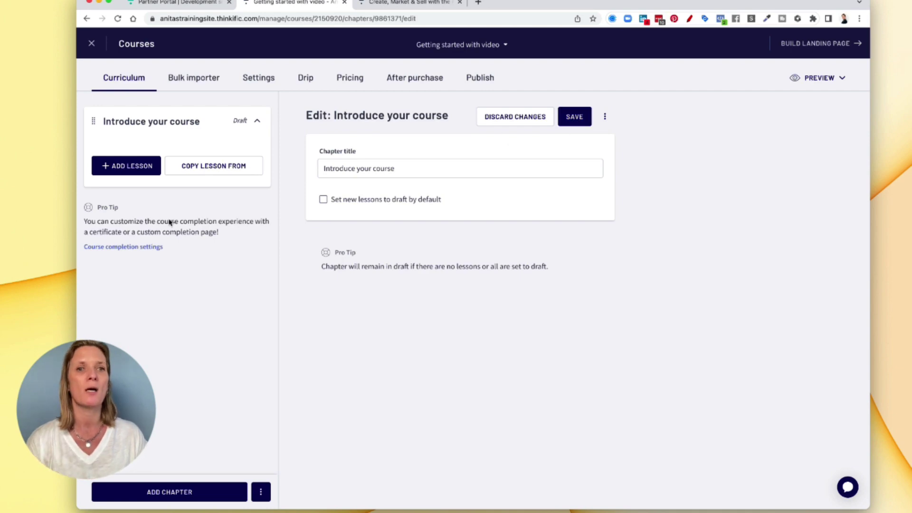
pyautogui.click(123, 170)
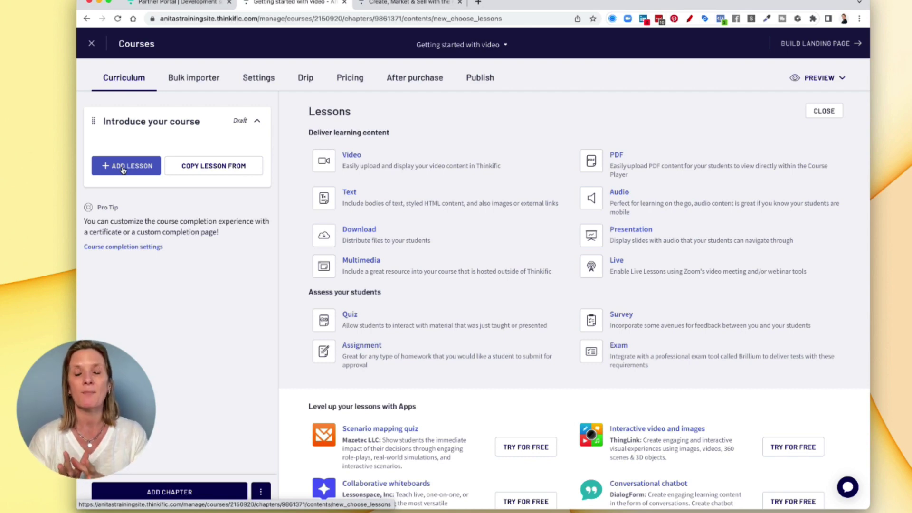
# Step: Choose Video as the lesson type for the 'Introduce your course' chapter
pyautogui.click(390, 169)
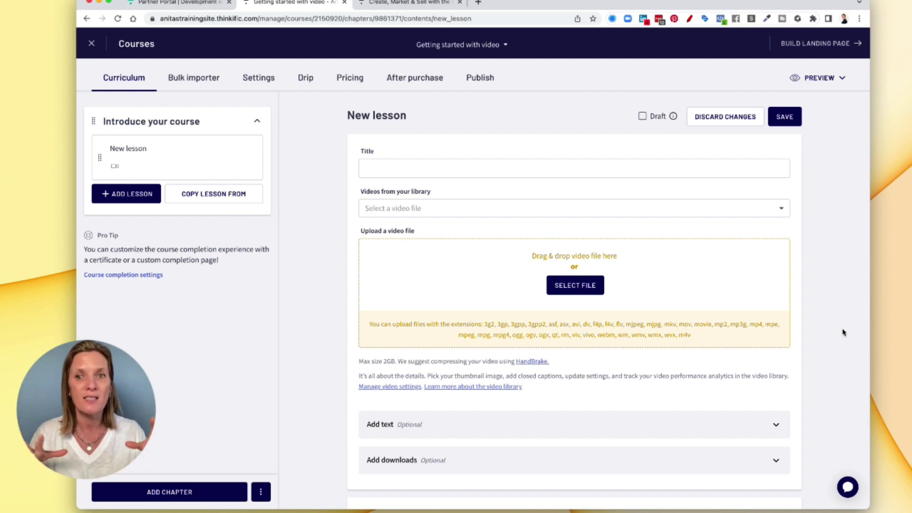
# Step: Upload 'how to create a YT banner in Canva.mp4' as the lesson video and focus the title field
pyautogui.click(575, 287)
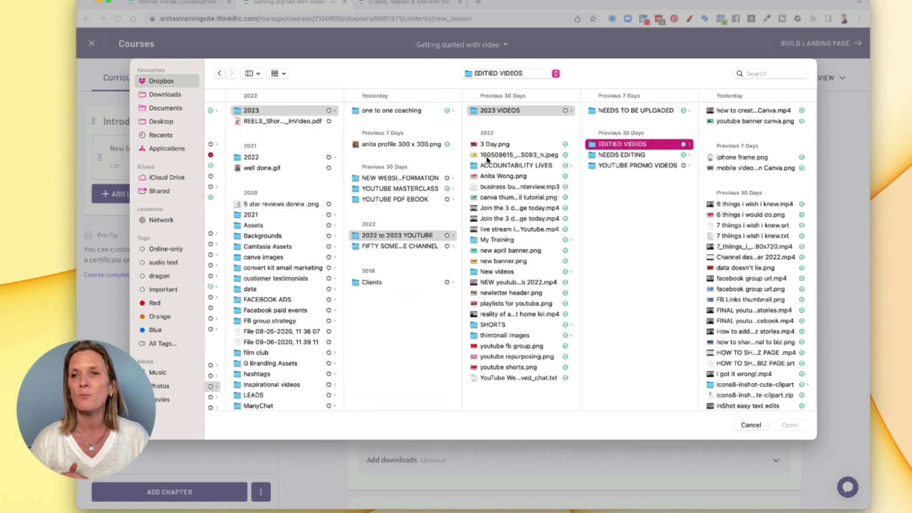
pyautogui.click(760, 111)
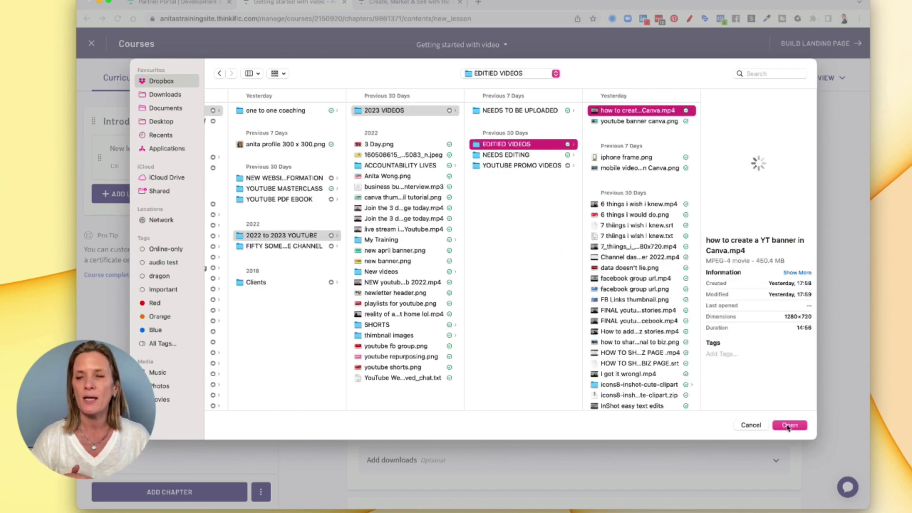
pyautogui.click(788, 426)
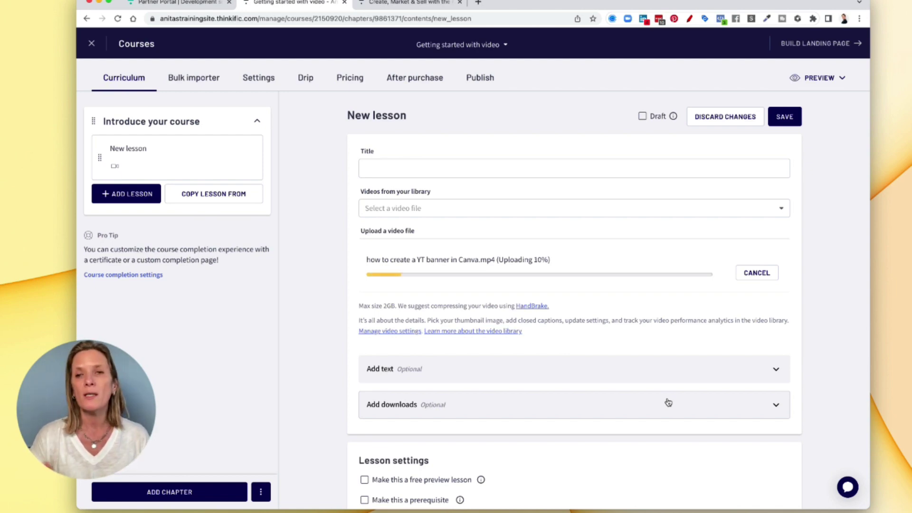
pyautogui.click(477, 164)
# Step: Title the video lesson 'how to add your banner to youtube' and expand its Add text and Add downloads sections
pyautogui.write('how to add your banner to youtube')
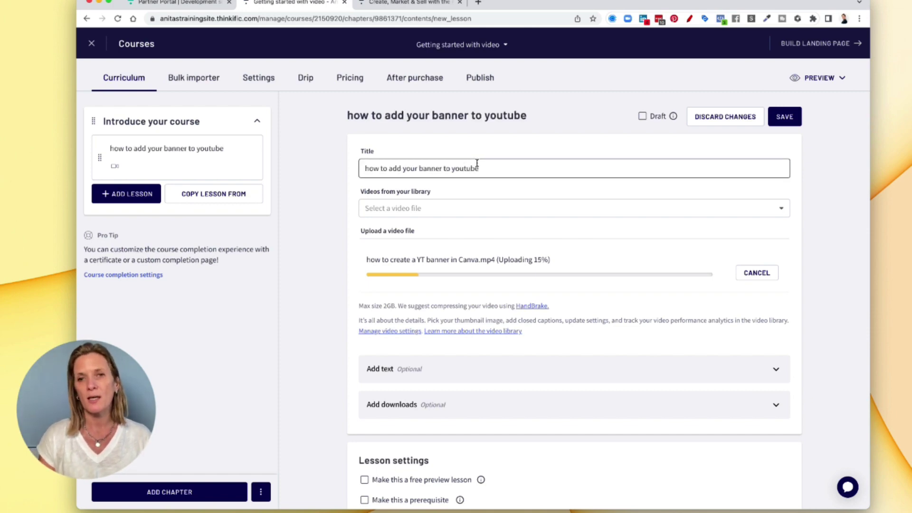
pyautogui.click(473, 144)
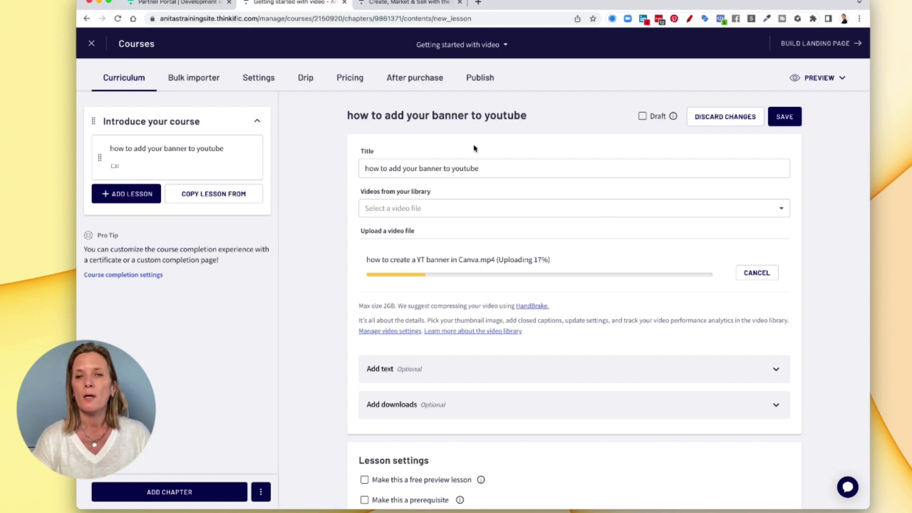
pyautogui.click(510, 371)
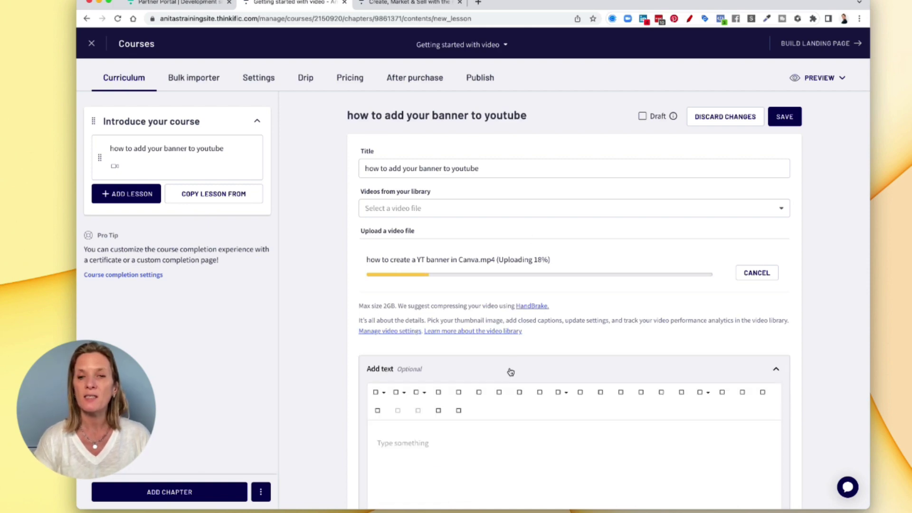
pyautogui.scroll(-4, 510, 371)
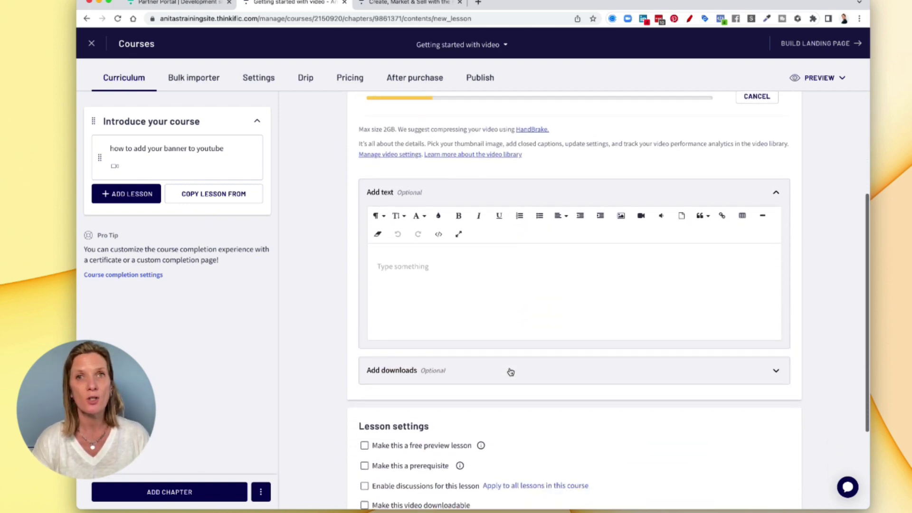
pyautogui.click(510, 370)
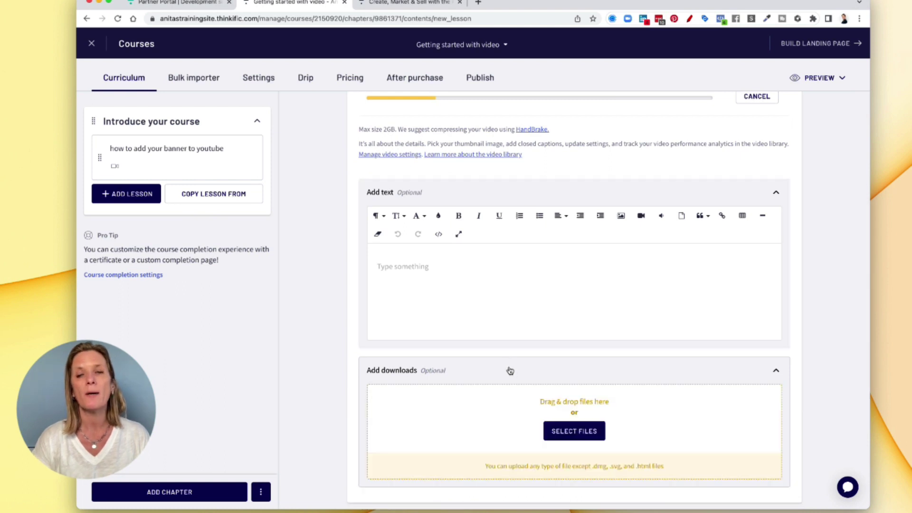
pyautogui.scroll(-3, 510, 371)
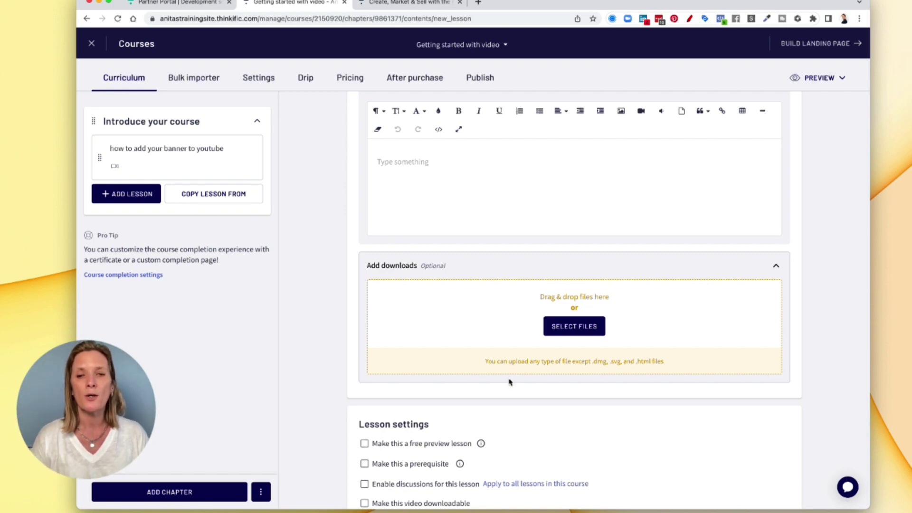
# Step: Tick 'Enable discussions for this lesson' on the video lesson and save it
pyautogui.scroll(-3, 315, 388)
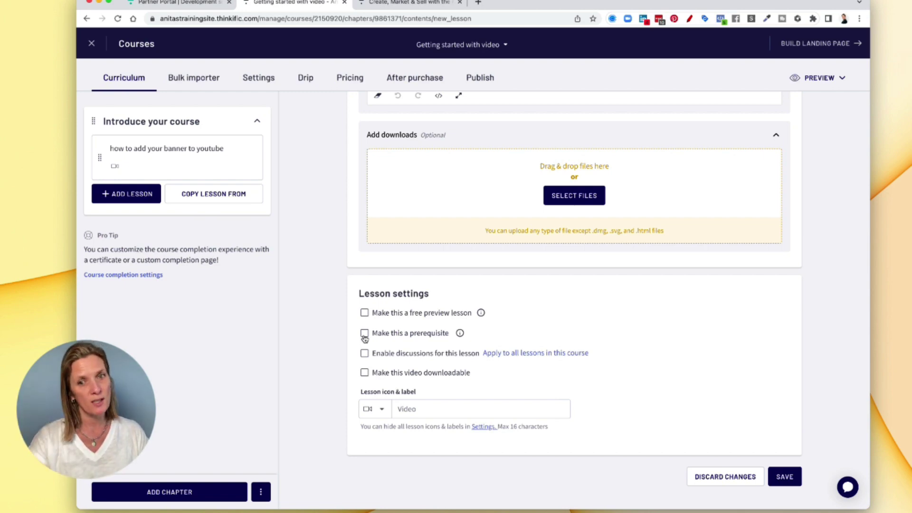
pyautogui.click(364, 354)
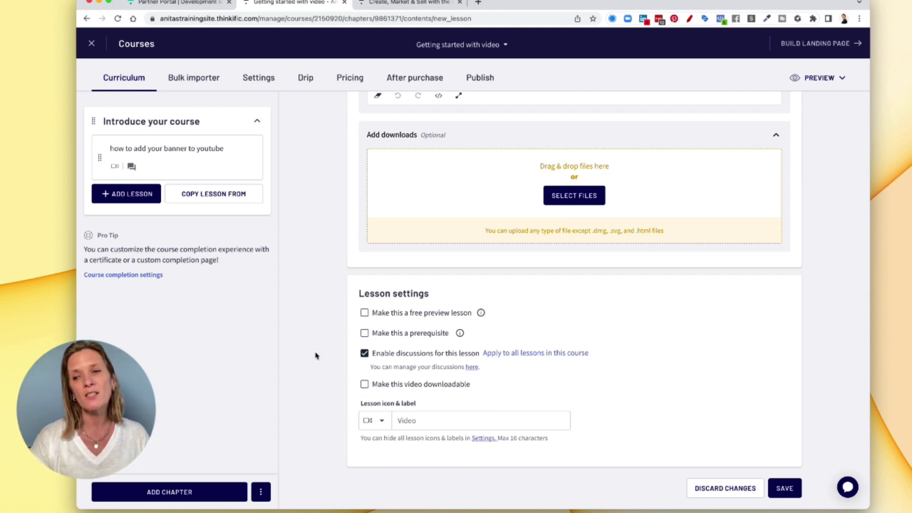
pyautogui.scroll(7, 315, 356)
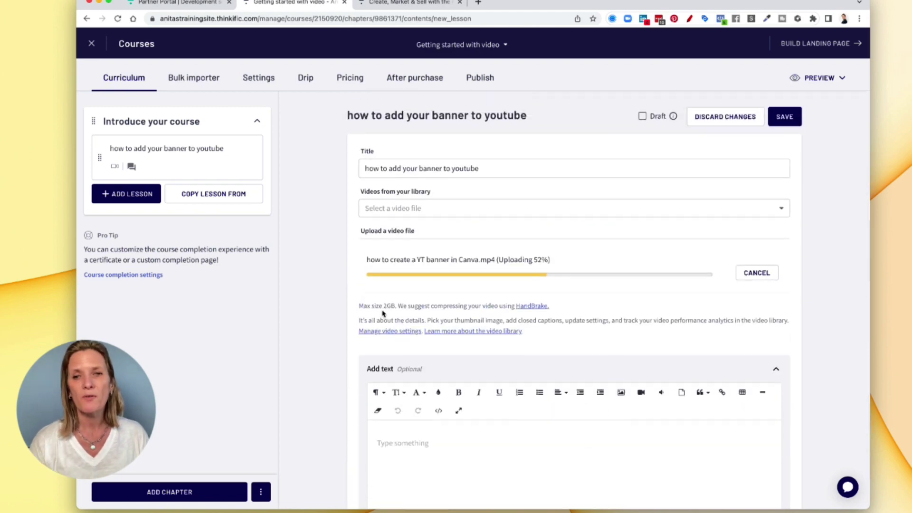
pyautogui.click(783, 119)
pyautogui.scroll(-1, 817, 257)
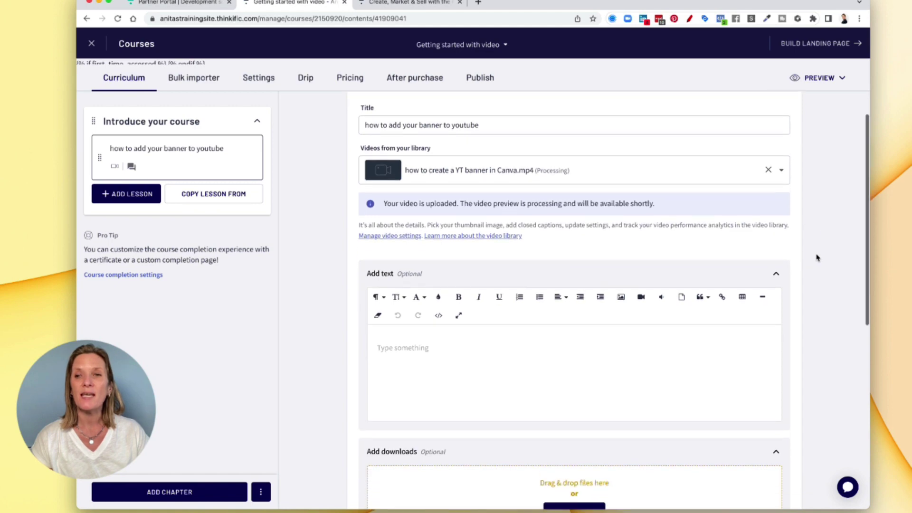
pyautogui.scroll(1, 817, 257)
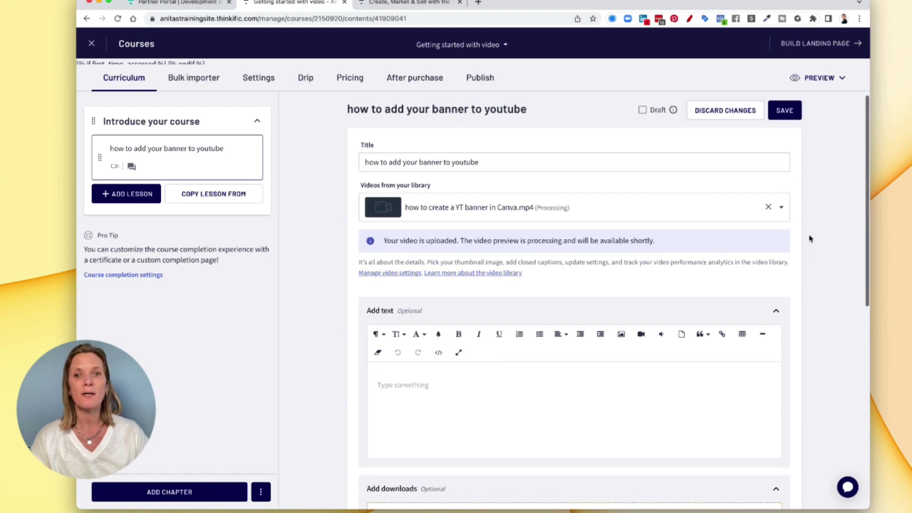
pyautogui.click(782, 113)
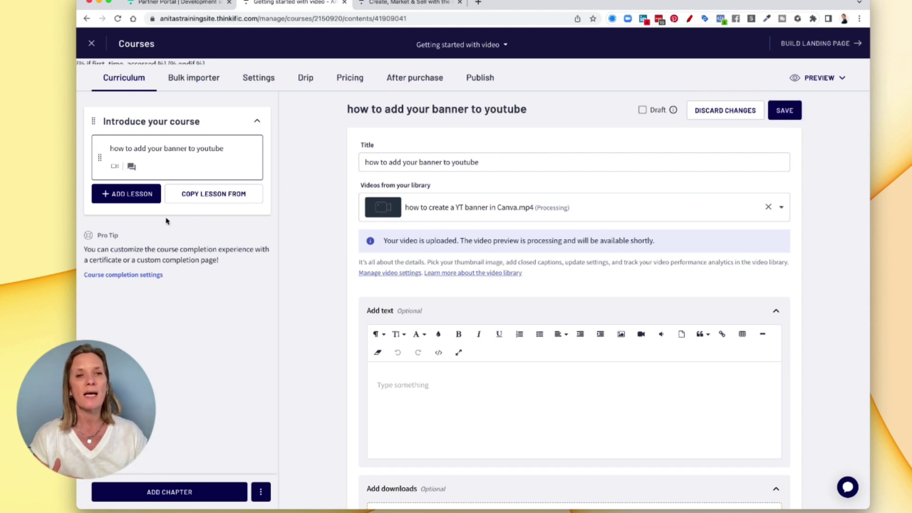
# Step: Add a Text lesson titled 'text goes here', paste the same words as its content, and save it
pyautogui.click(124, 196)
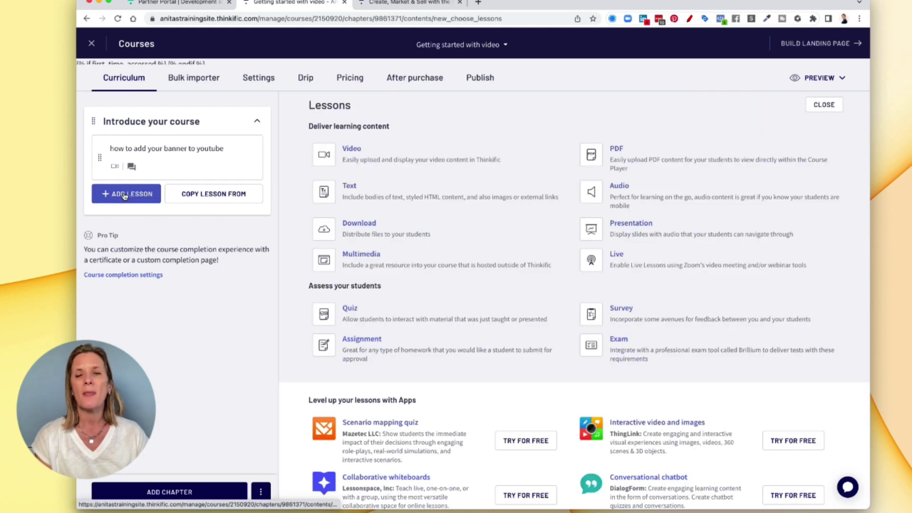
pyautogui.click(400, 191)
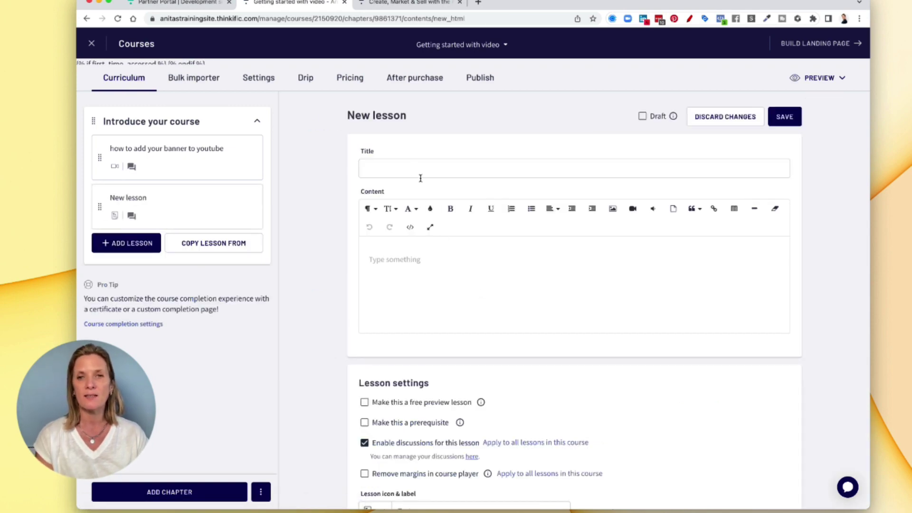
pyautogui.click(414, 170)
pyautogui.write('text goes here')
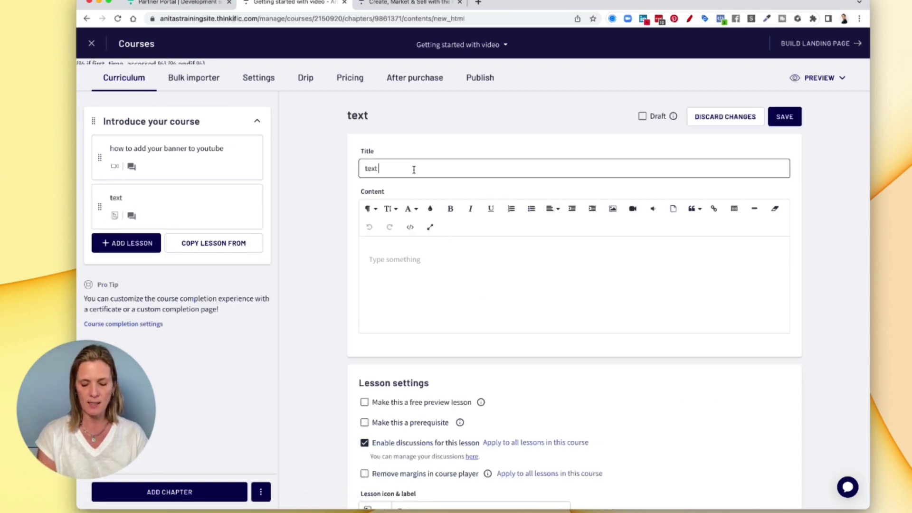
pyautogui.click(784, 118)
pyautogui.click(396, 266)
pyautogui.write('text goes here')
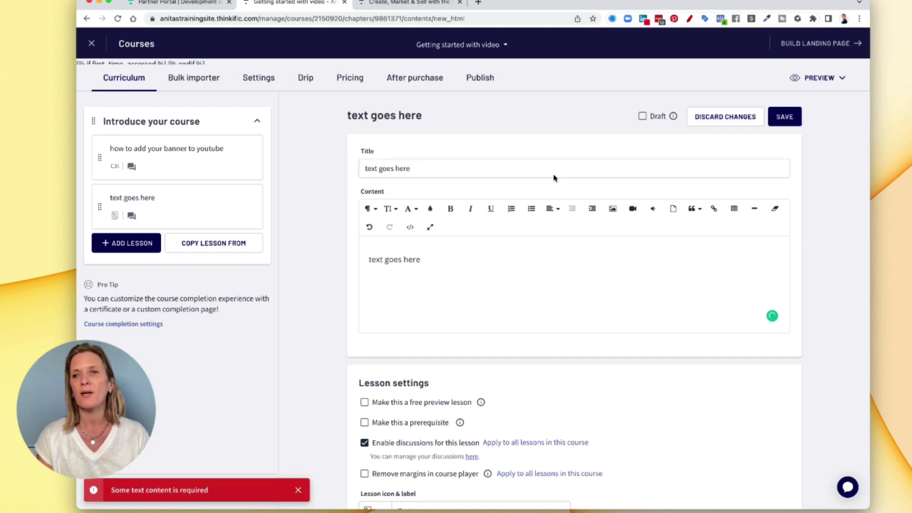
pyautogui.click(788, 120)
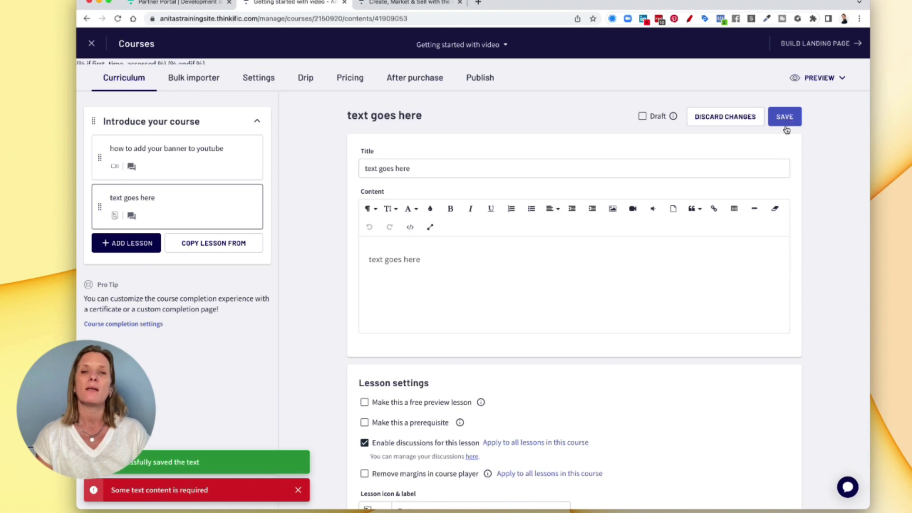
# Step: Preview the course, view the 'how to add your banner to youtube' lesson, then go back to the curriculum editor
pyautogui.click(814, 83)
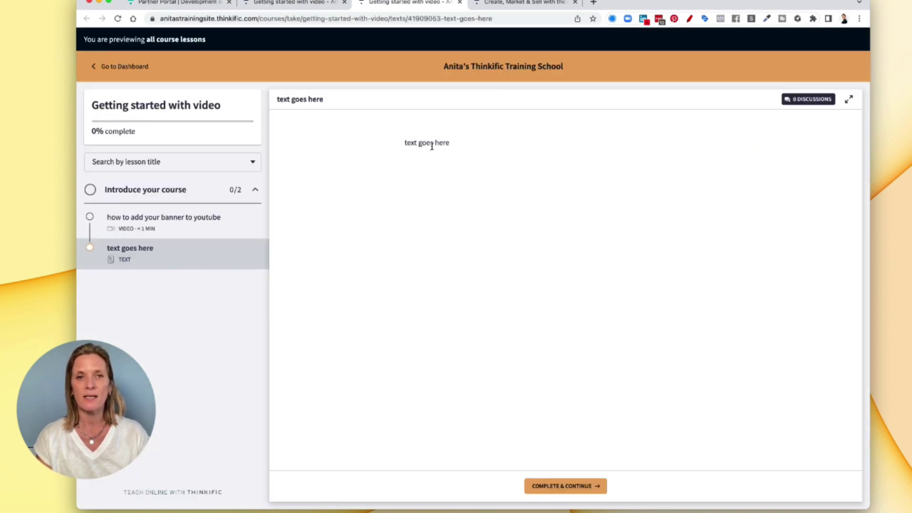
pyautogui.click(139, 226)
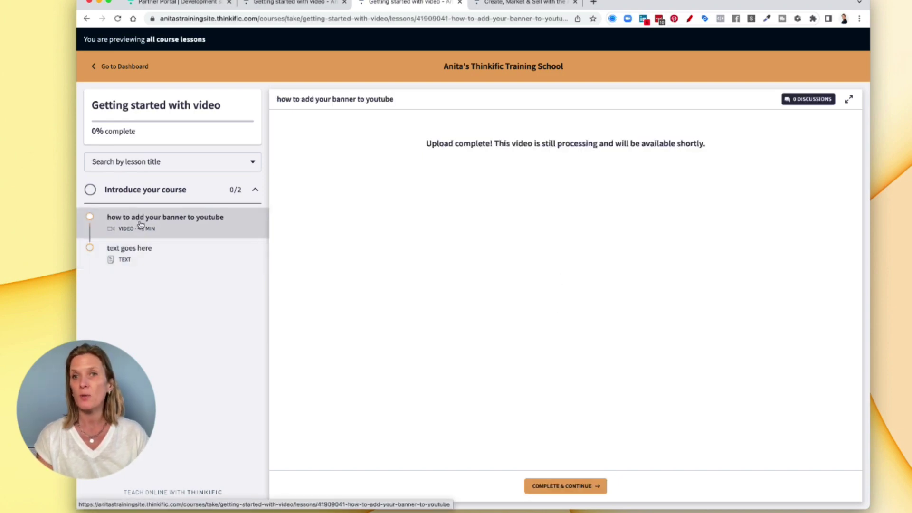
pyautogui.click(295, 6)
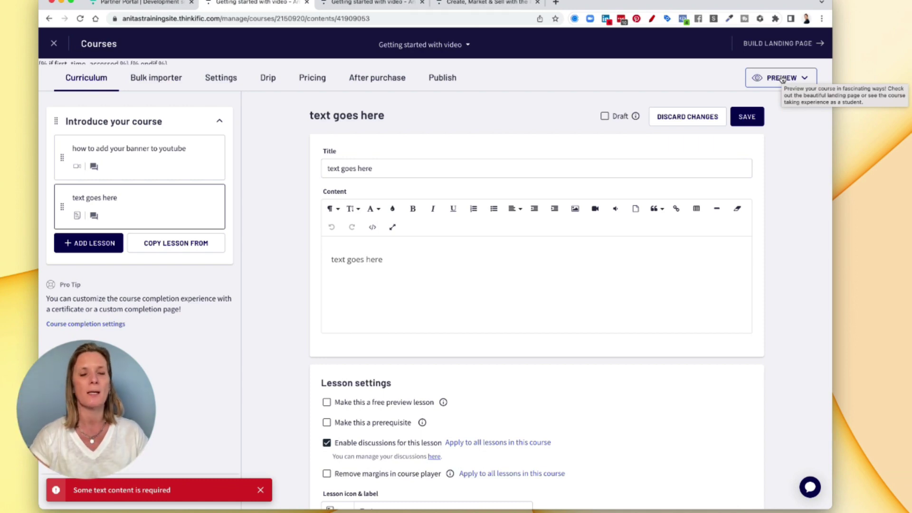
# Step: Dismiss the missing-content warning and save a new chapter titled 'Module 2'
pyautogui.click(298, 489)
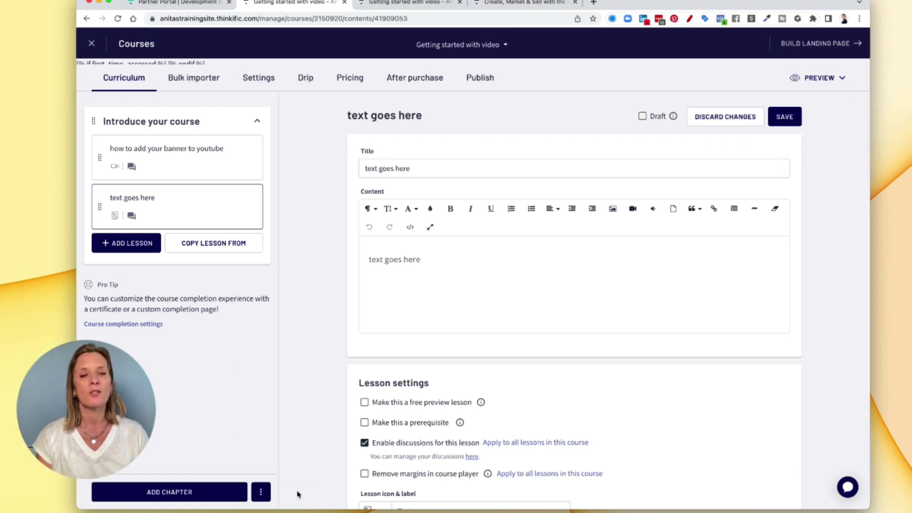
pyautogui.click(158, 493)
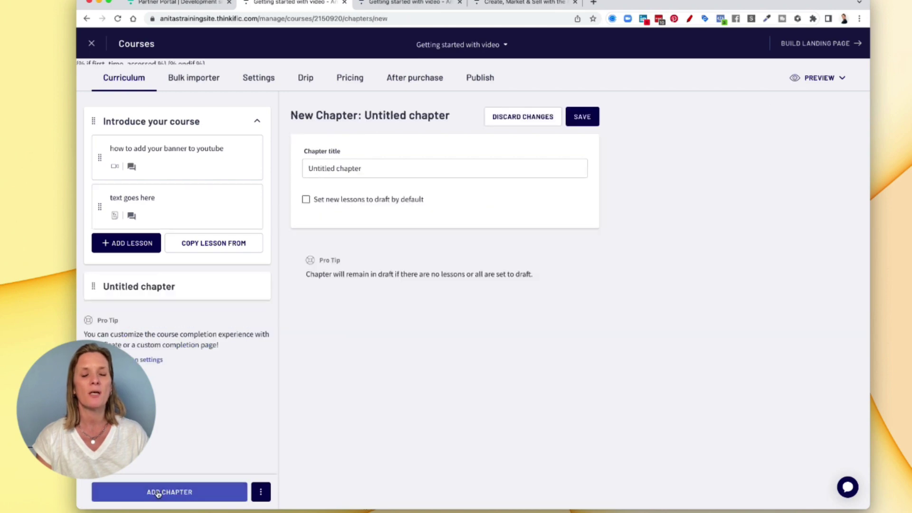
pyautogui.click(345, 166)
pyautogui.press('super+a')
pyautogui.write('Module 2')
pyautogui.click(577, 119)
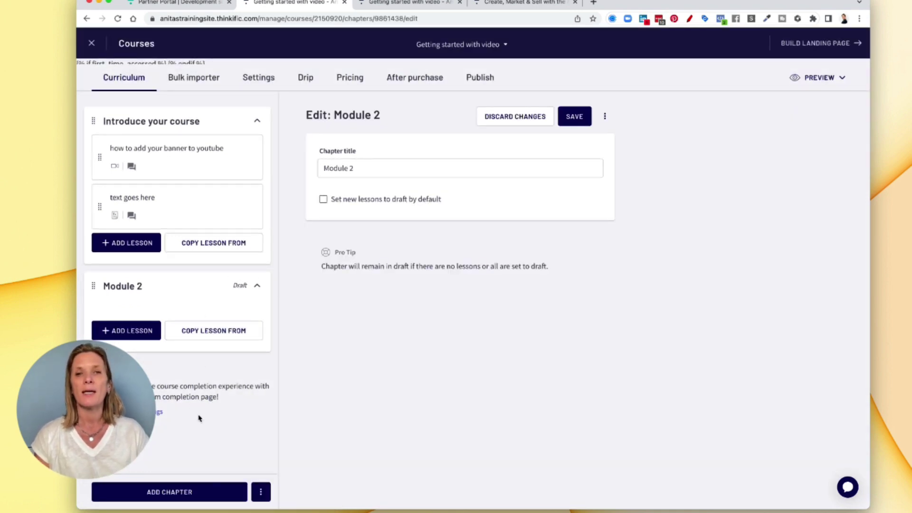
pyautogui.click(190, 78)
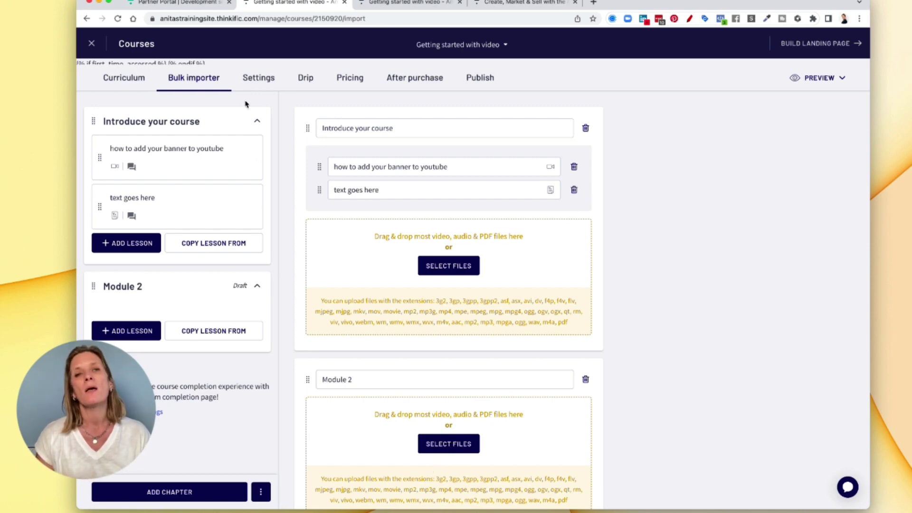
# Step: Switch from the Bulk importer to the course Settings tab
pyautogui.click(255, 85)
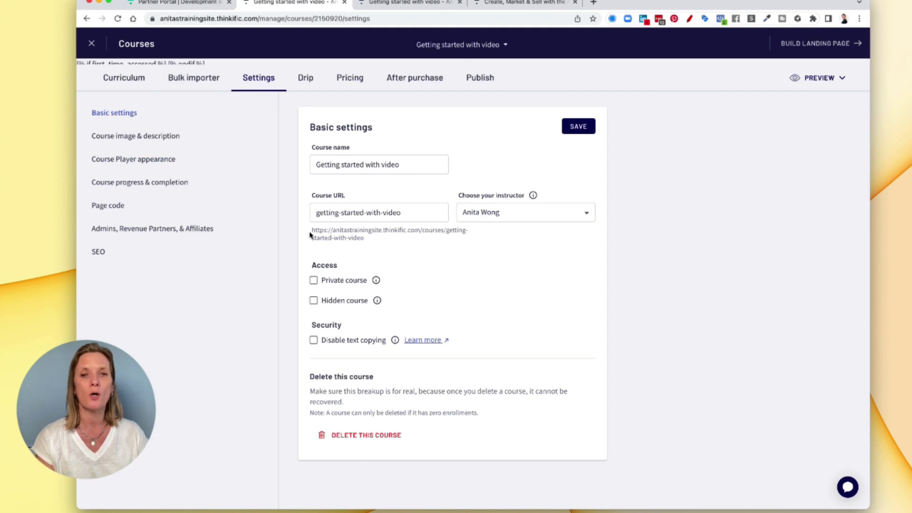
# Step: Highlight the course URL getting-started-with-video, save the basic settings, then view Course image & description
pyautogui.moveTo(312, 231); pyautogui.dragTo(365, 242)
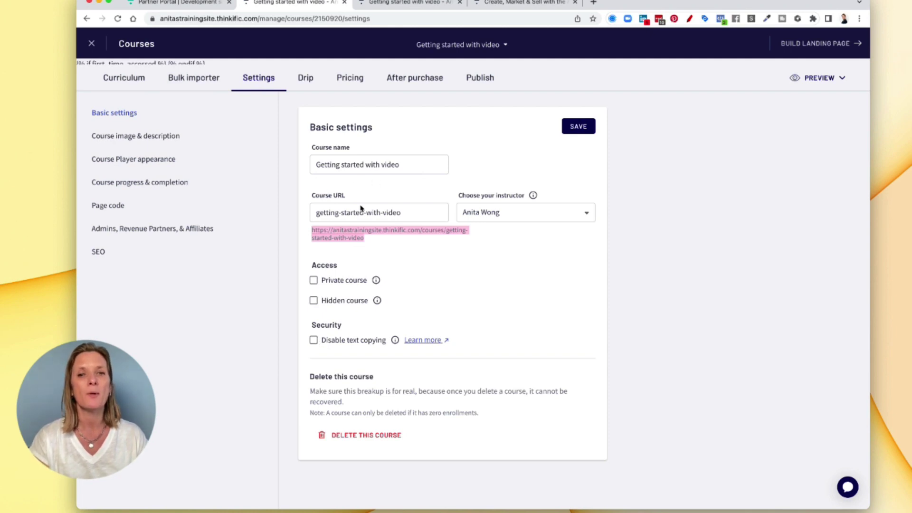
pyautogui.click(576, 128)
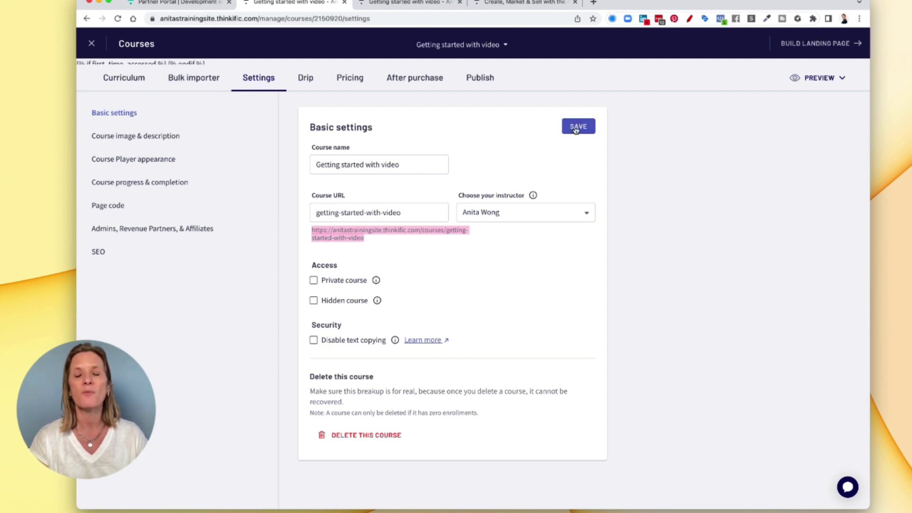
pyautogui.click(121, 137)
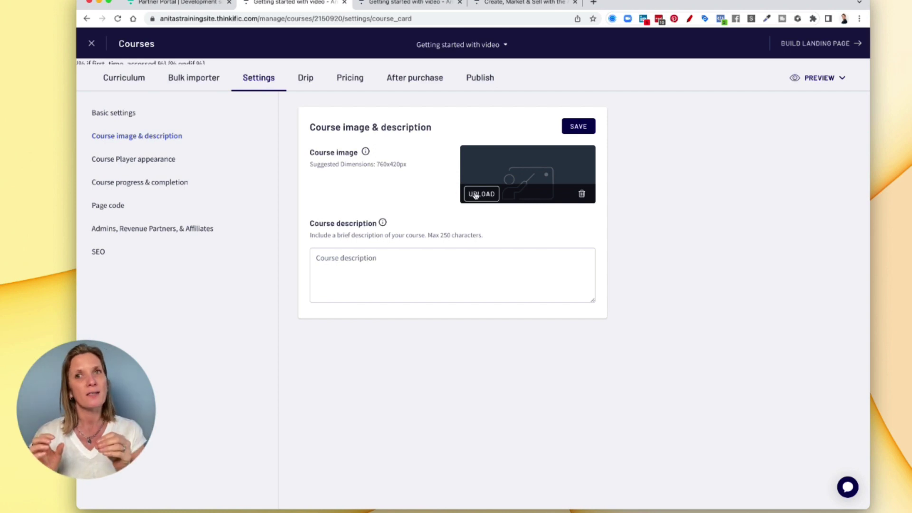
# Step: Set the Course Player appearance to the Dark theme and save it
pyautogui.click(125, 162)
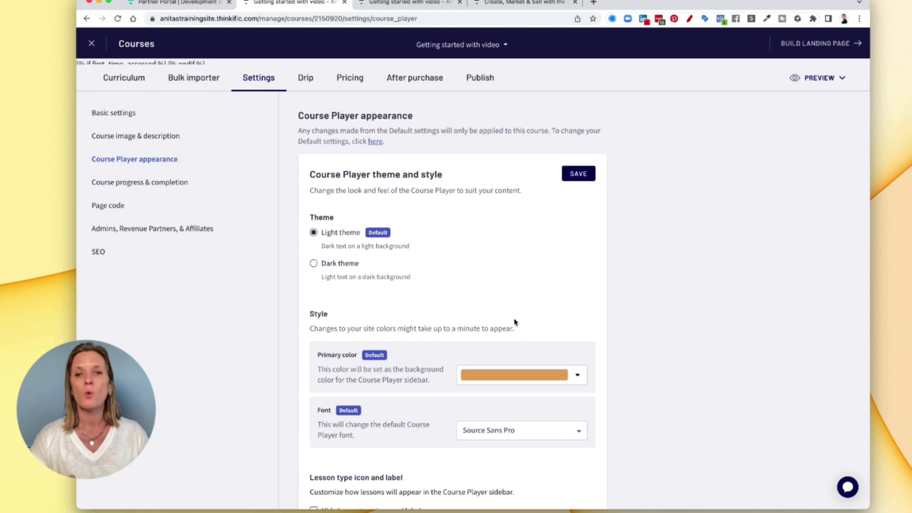
pyautogui.scroll(-3, 511, 320)
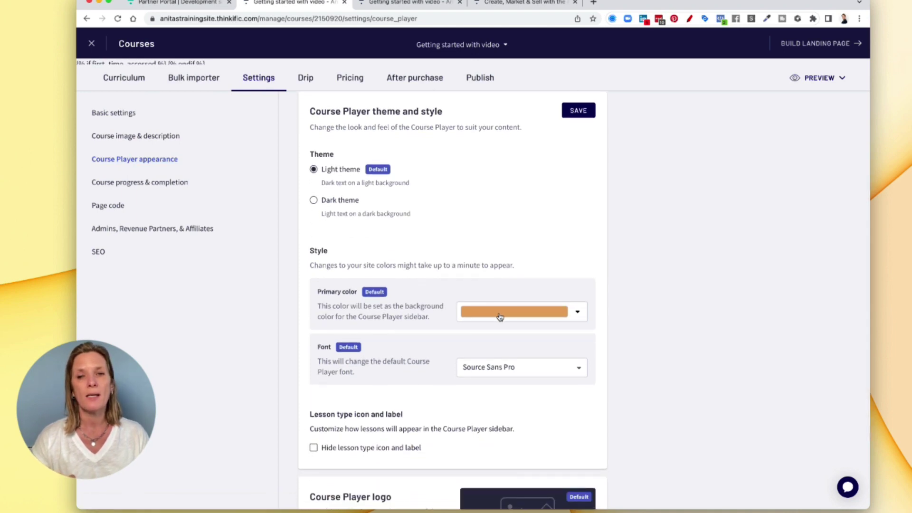
pyautogui.scroll(1, 409, 312)
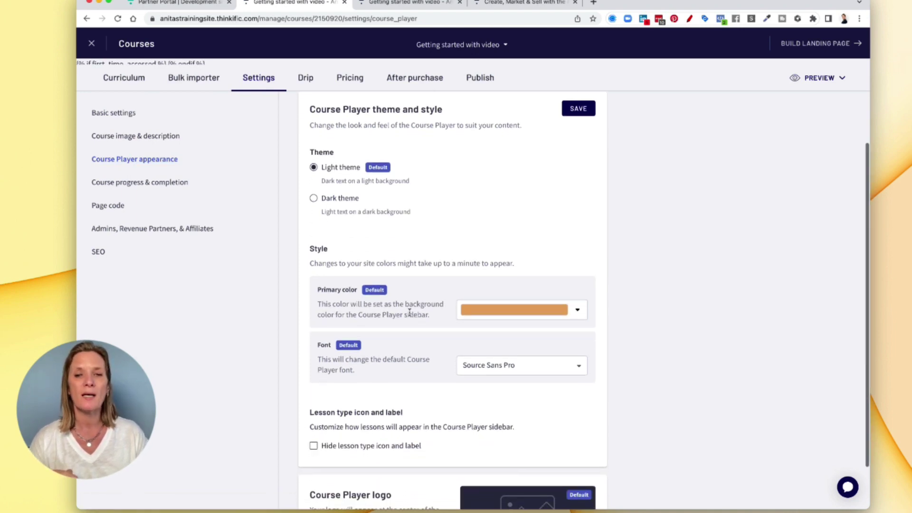
pyautogui.scroll(-3, 410, 312)
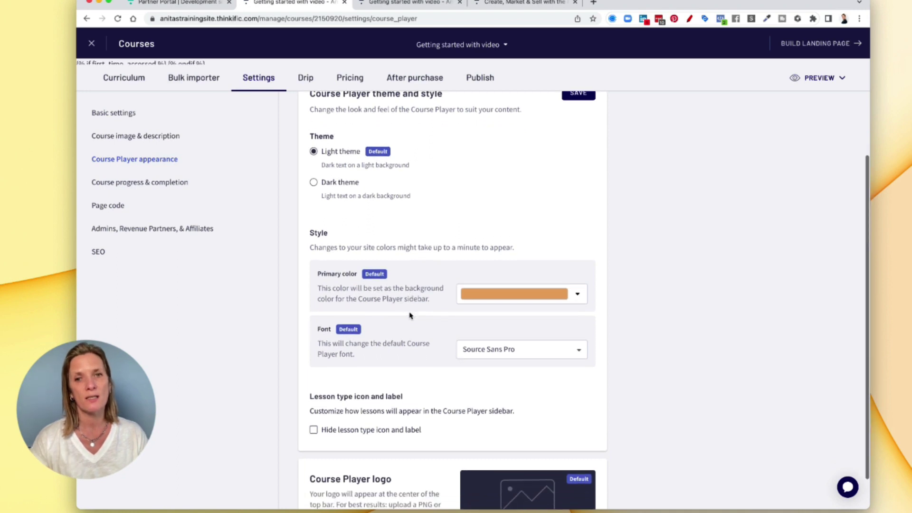
pyautogui.scroll(3, 409, 315)
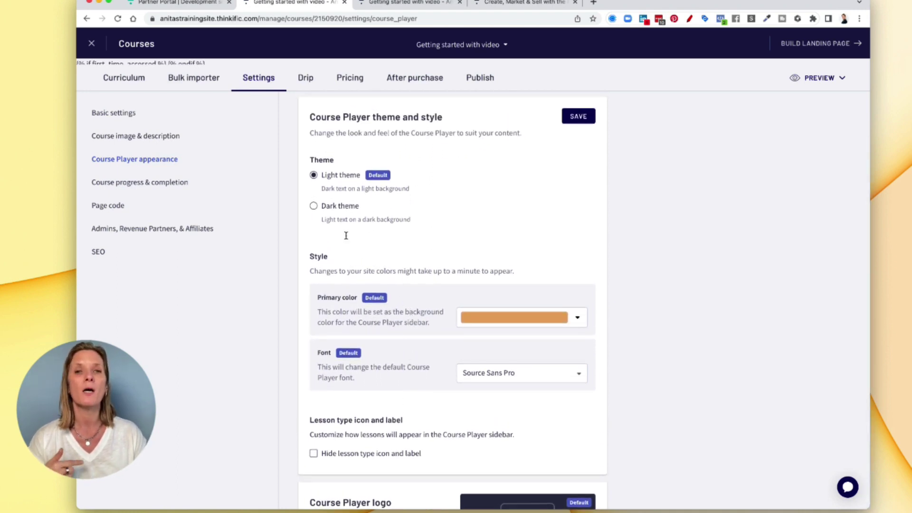
pyautogui.click(313, 207)
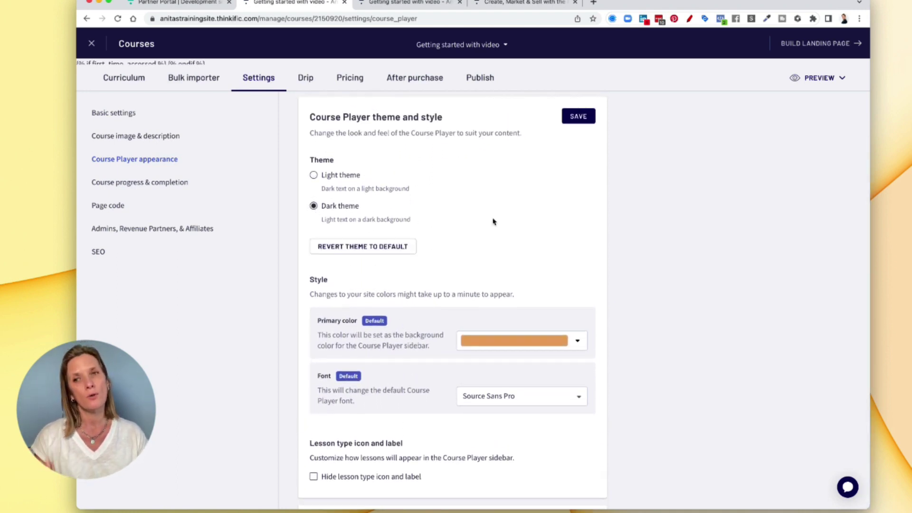
pyautogui.click(575, 120)
pyautogui.scroll(-2, 501, 228)
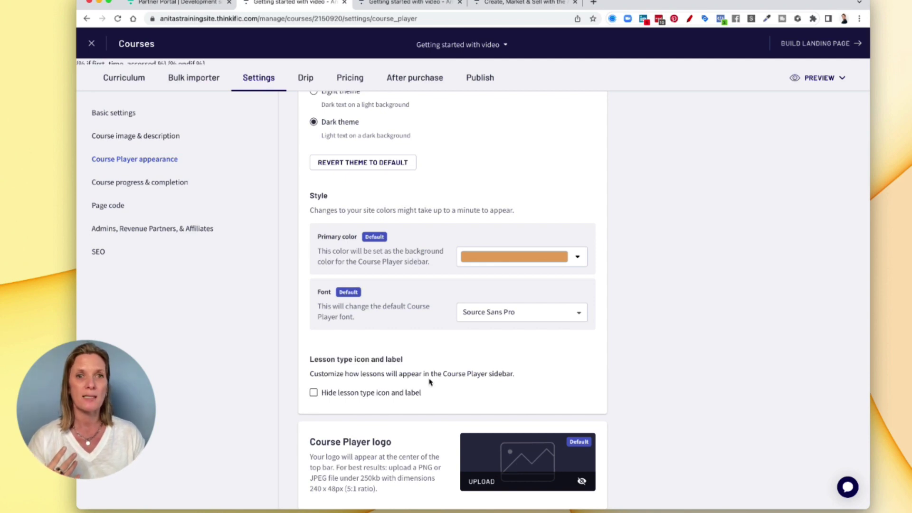
# Step: Review the Course progress & completion options without changes, then go to the Page code settings
pyautogui.click(149, 185)
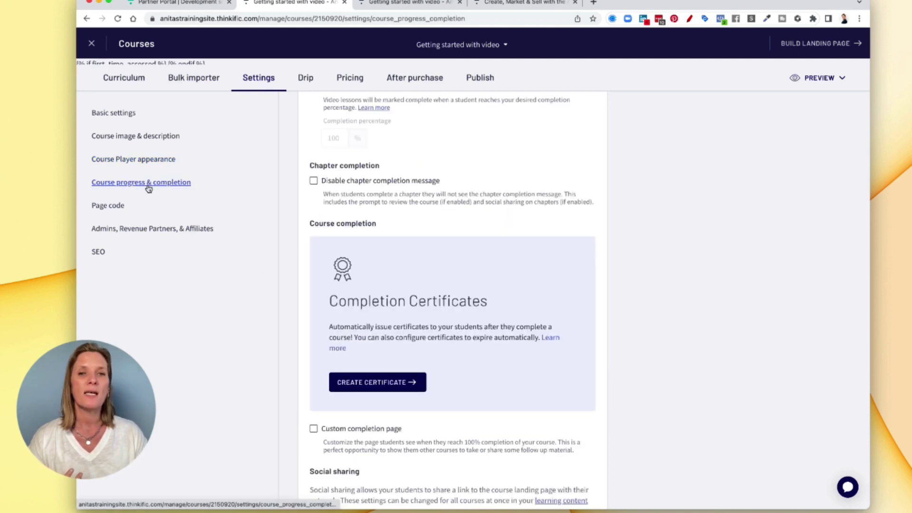
pyautogui.scroll(3, 436, 191)
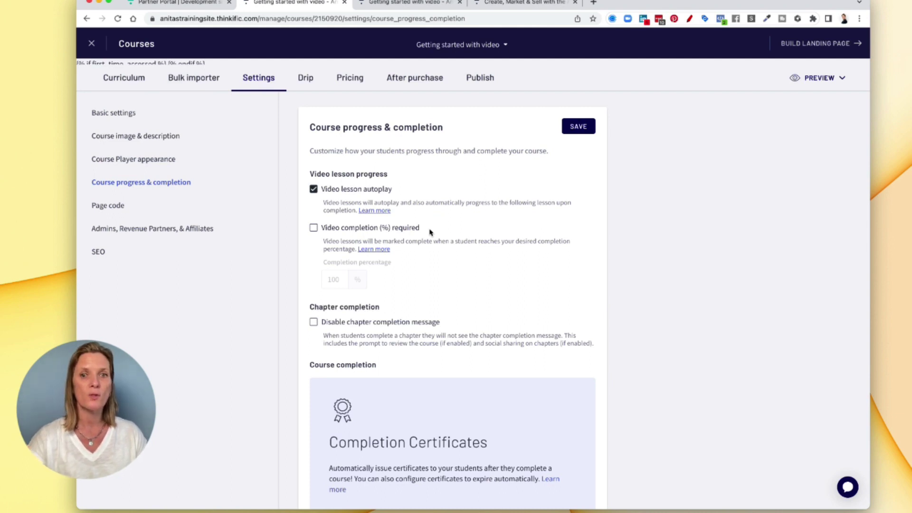
pyautogui.scroll(-4, 430, 232)
pyautogui.scroll(2, 430, 232)
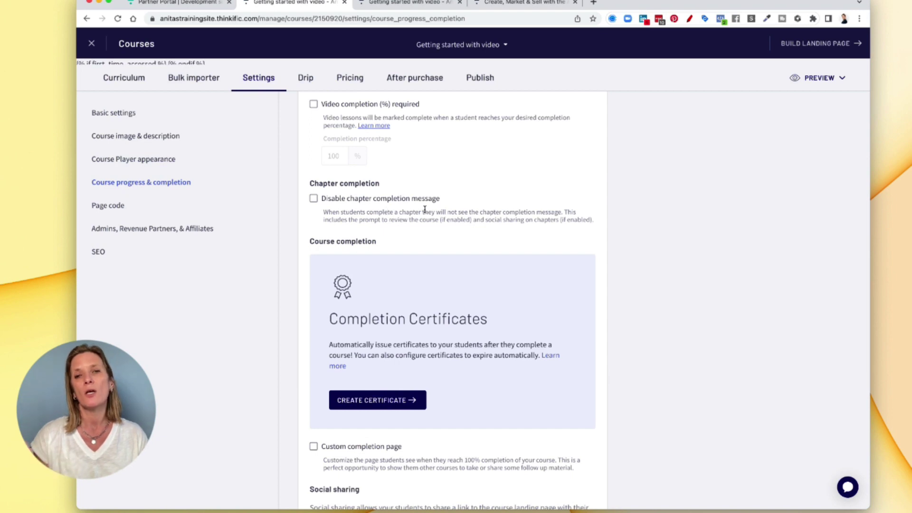
pyautogui.scroll(-5, 425, 209)
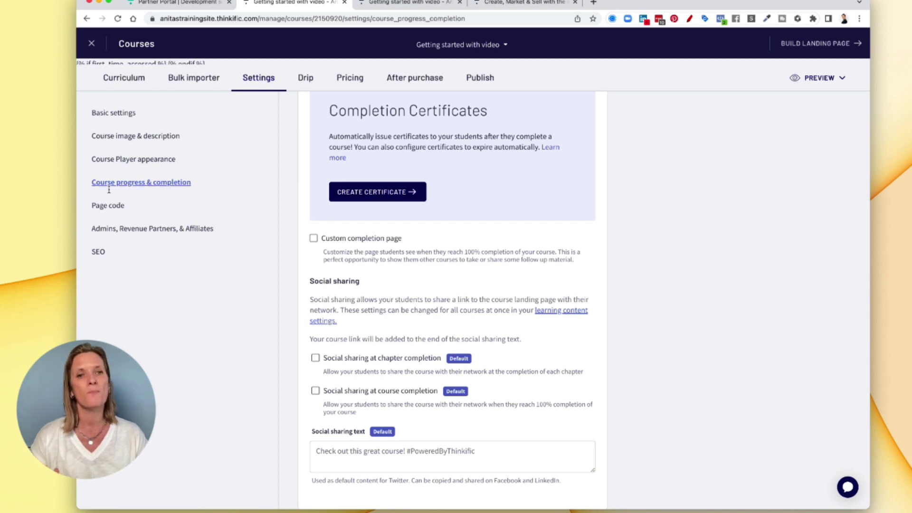
pyautogui.click(106, 209)
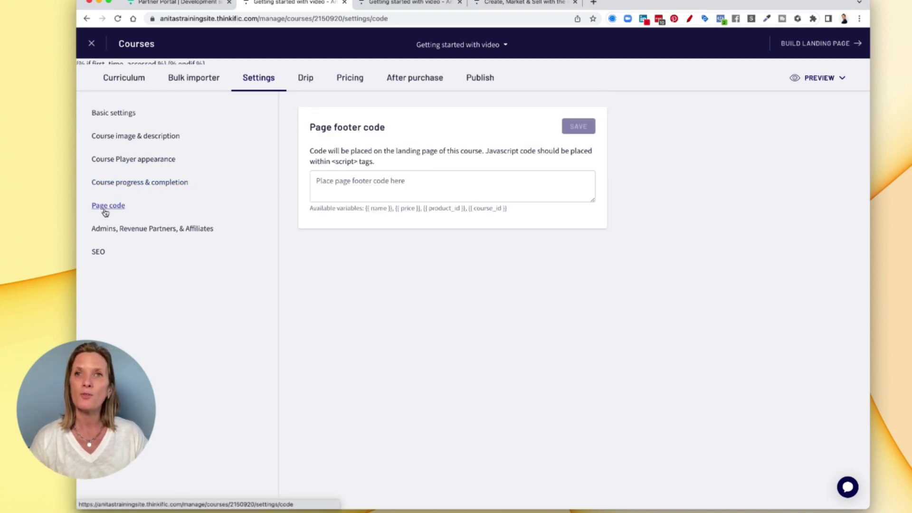
# Step: Look over the Admins, Revenue Partners & Affiliates and SEO settings, then go to the Drip tab
pyautogui.click(146, 230)
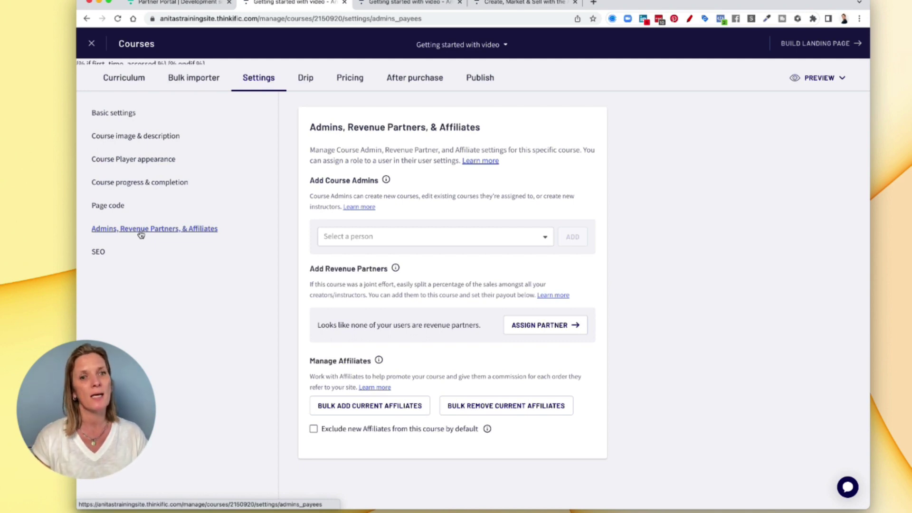
pyautogui.click(102, 252)
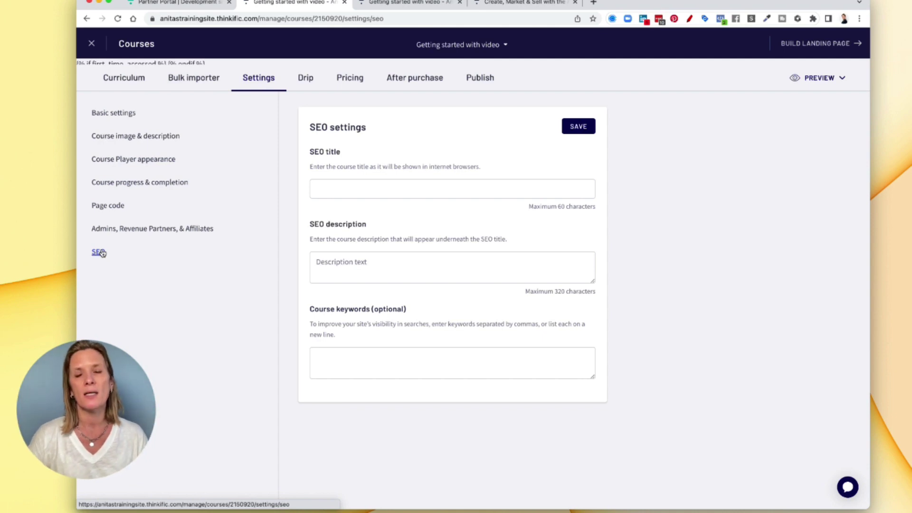
pyautogui.click(306, 79)
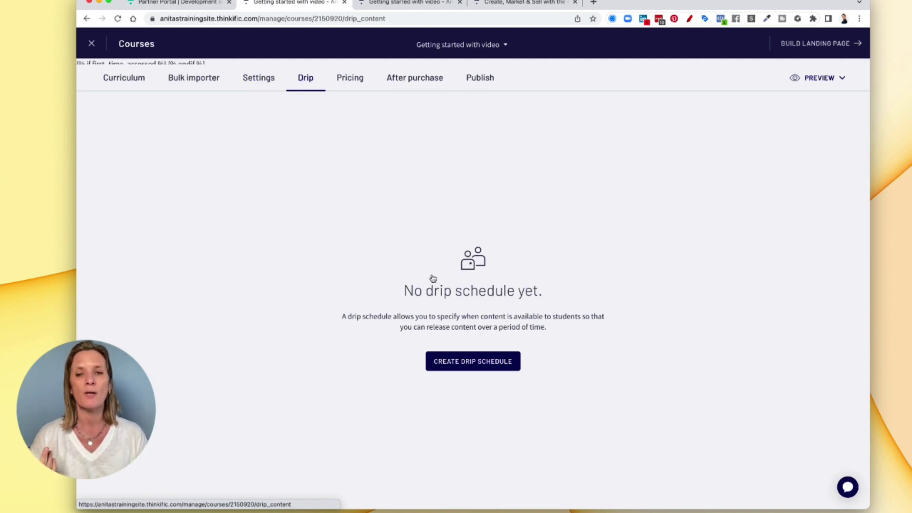
# Step: Create a drip schedule by student enrollment date, releasing both lessons after 0 days
pyautogui.click(458, 361)
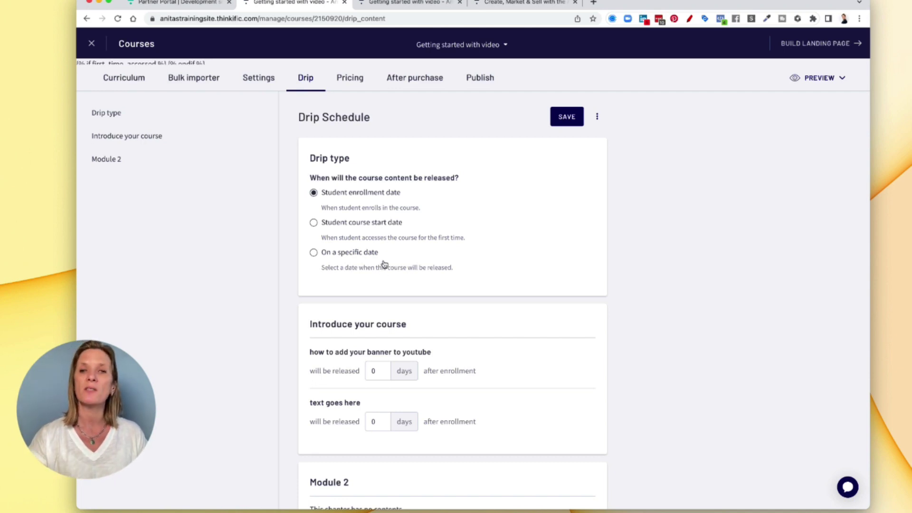
pyautogui.scroll(-5, 383, 236)
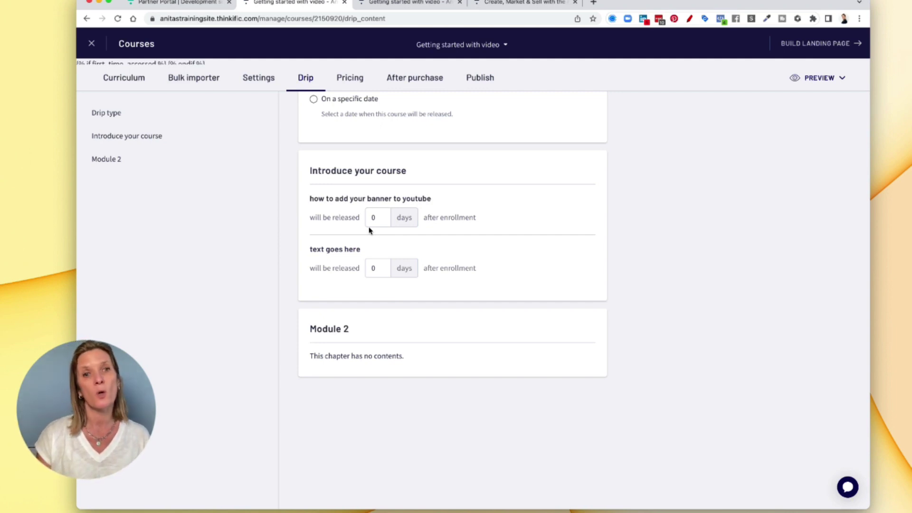
pyautogui.click(346, 79)
pyautogui.click(552, 92)
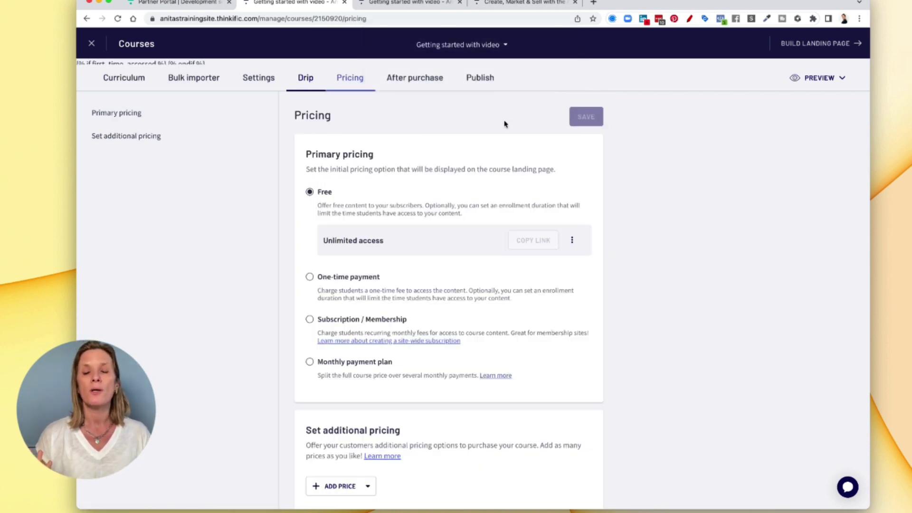
pyautogui.scroll(-2, 368, 221)
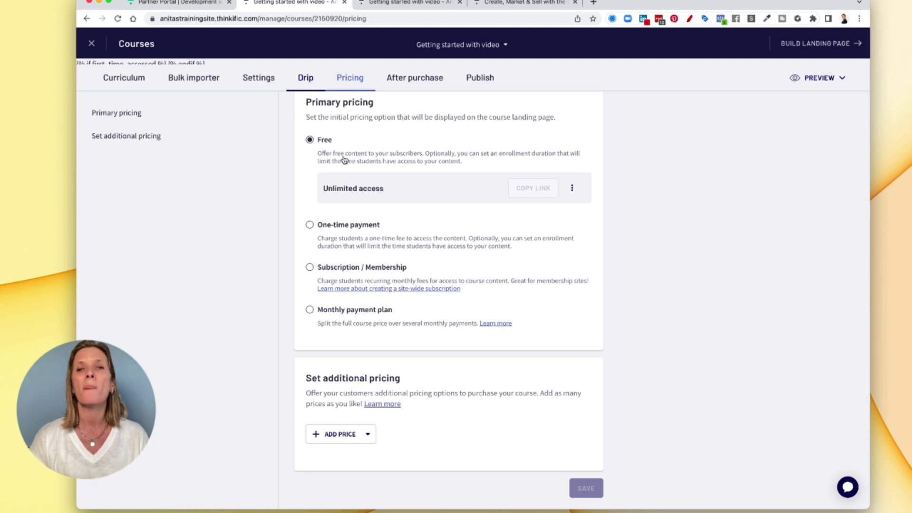
pyautogui.click(401, 79)
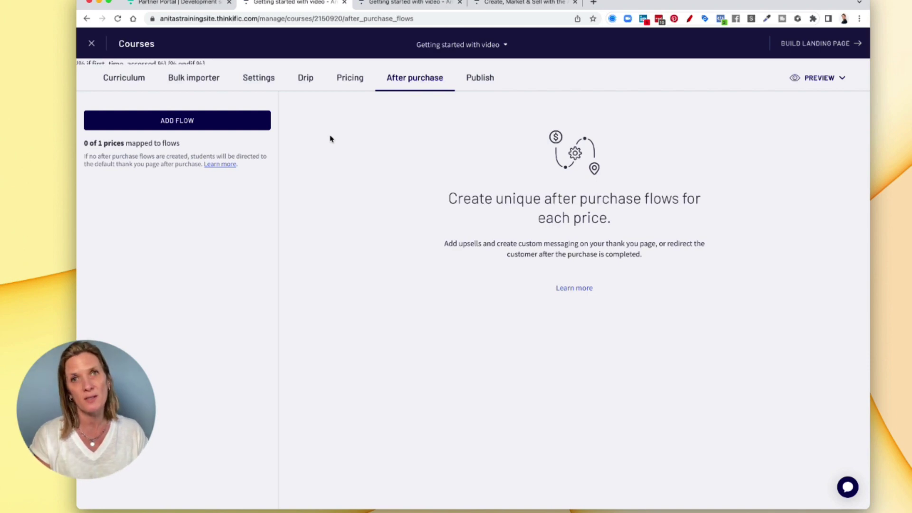
# Step: Open the course's Publish tab, which shows its status as Draft
pyautogui.click(480, 80)
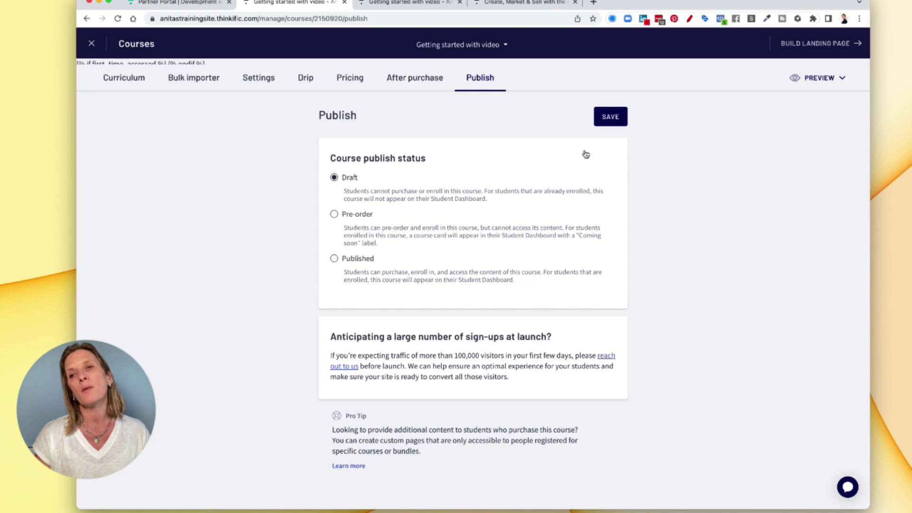
pyautogui.click(607, 120)
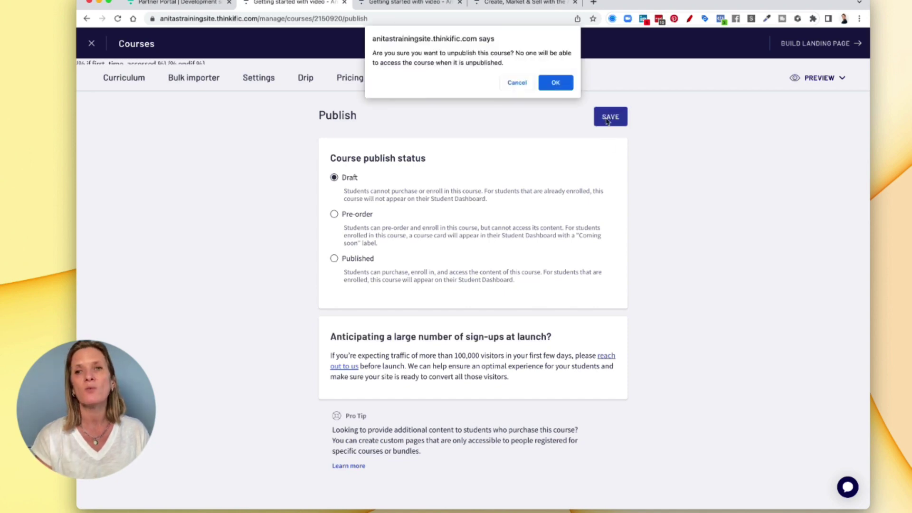
pyautogui.click(522, 86)
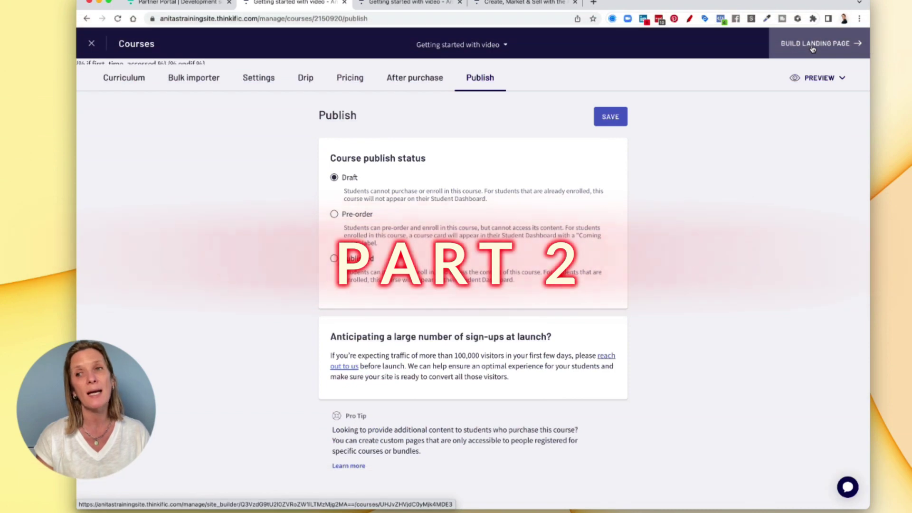
# Step: Launch the Site Builder for the 'Getting started with video' landing page
pyautogui.click(813, 47)
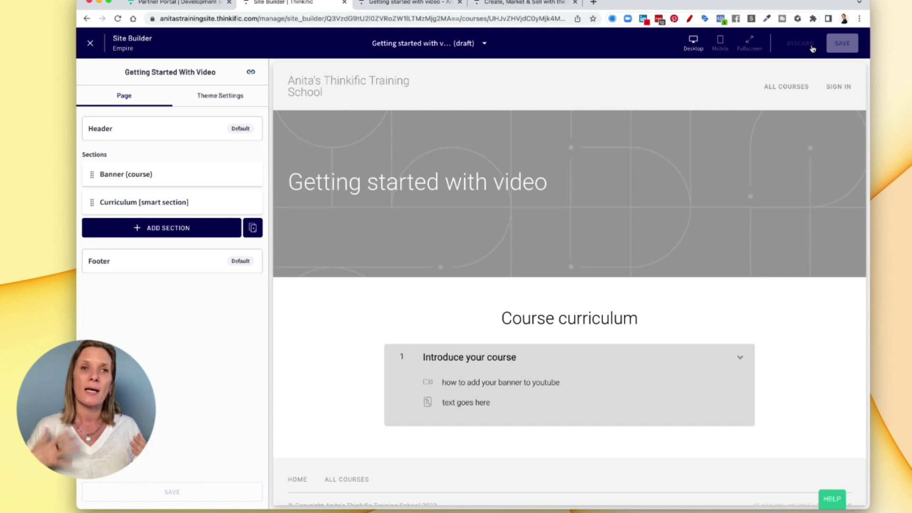
# Step: Load learn.anitawong.co.uk in a new tab and scroll the example course page down to the instructor bio
pyautogui.click(593, 2)
pyautogui.write('le')
pyautogui.press('Return')
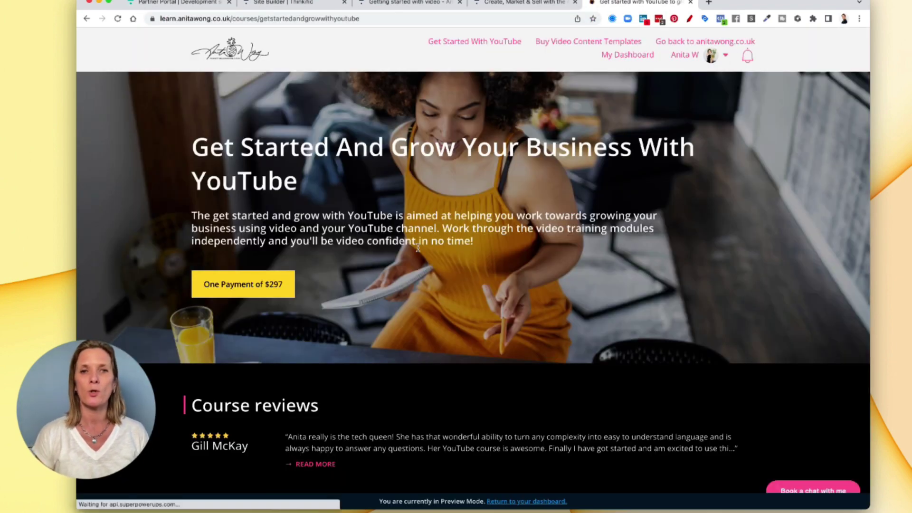
pyautogui.scroll(-10, 417, 247)
pyautogui.scroll(-12, 418, 251)
pyautogui.scroll(-12, 418, 251)
pyautogui.scroll(-5, 418, 250)
pyautogui.scroll(-9, 418, 251)
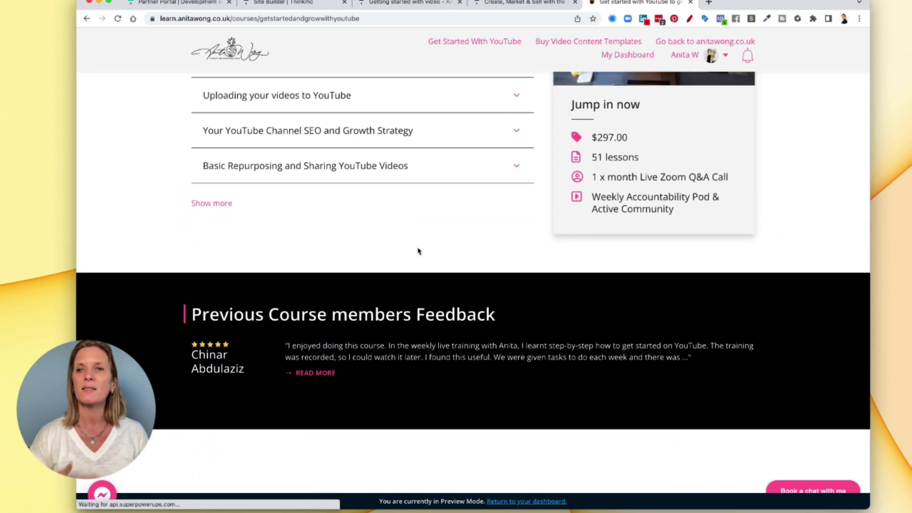
pyautogui.scroll(-12, 418, 251)
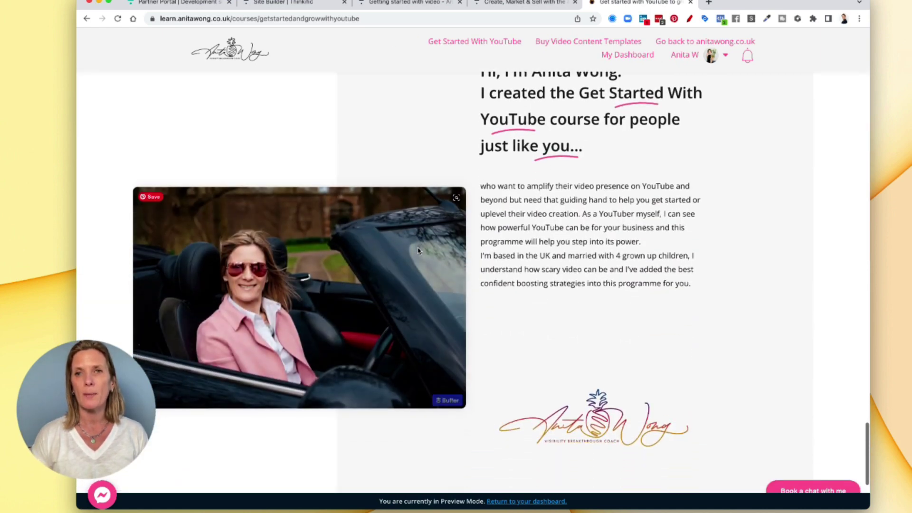
# Step: Edit the course banner, keeping the automatic course name heading, and expand its Hero image settings
pyautogui.click(314, 3)
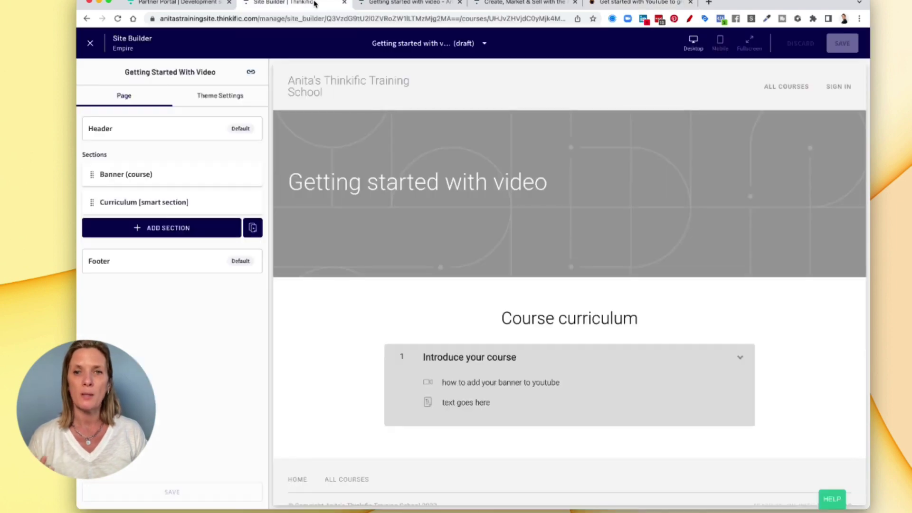
pyautogui.moveTo(421, 145)
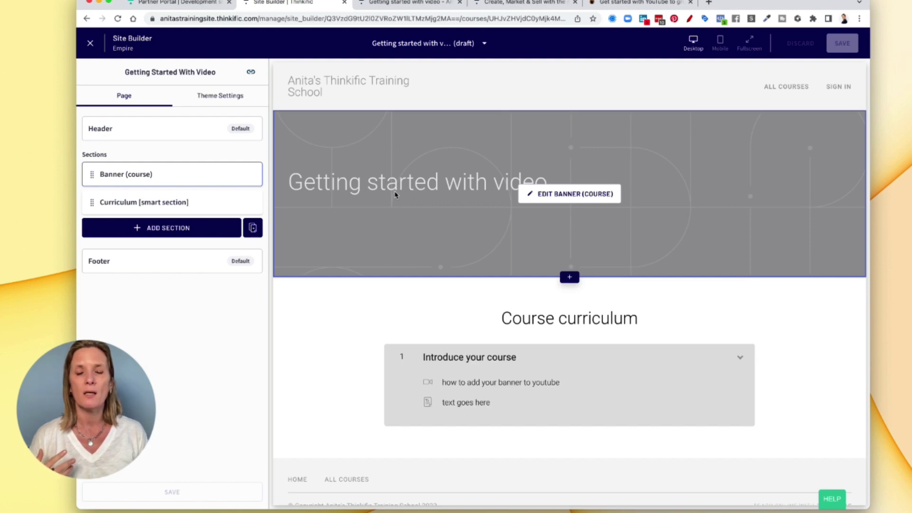
pyautogui.click(572, 199)
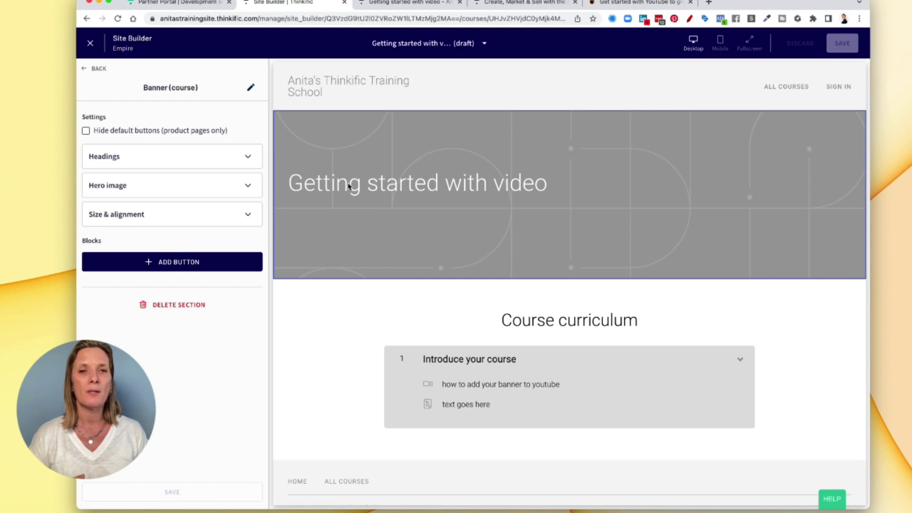
pyautogui.click(216, 155)
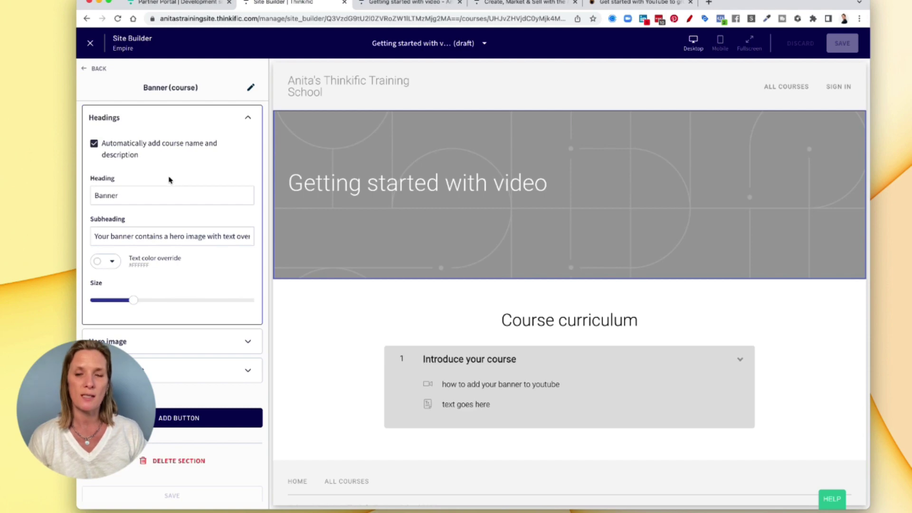
pyautogui.click(94, 144)
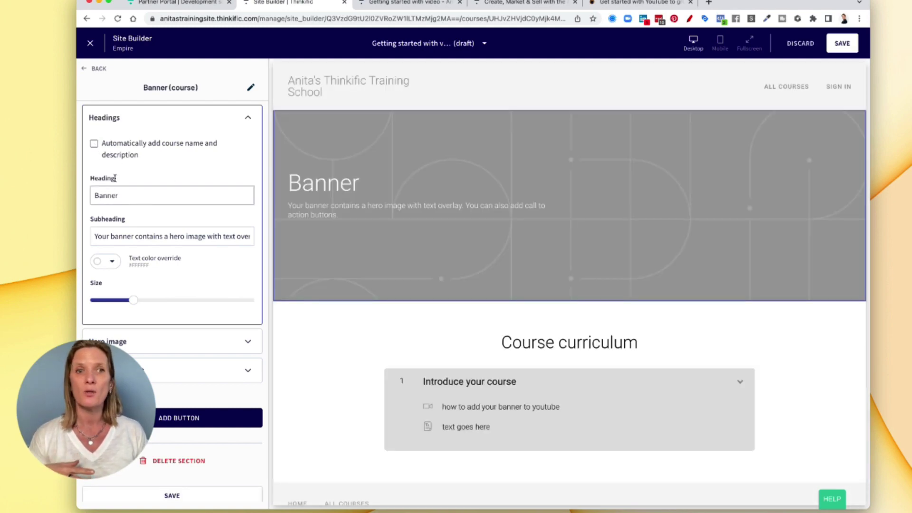
pyautogui.click(94, 144)
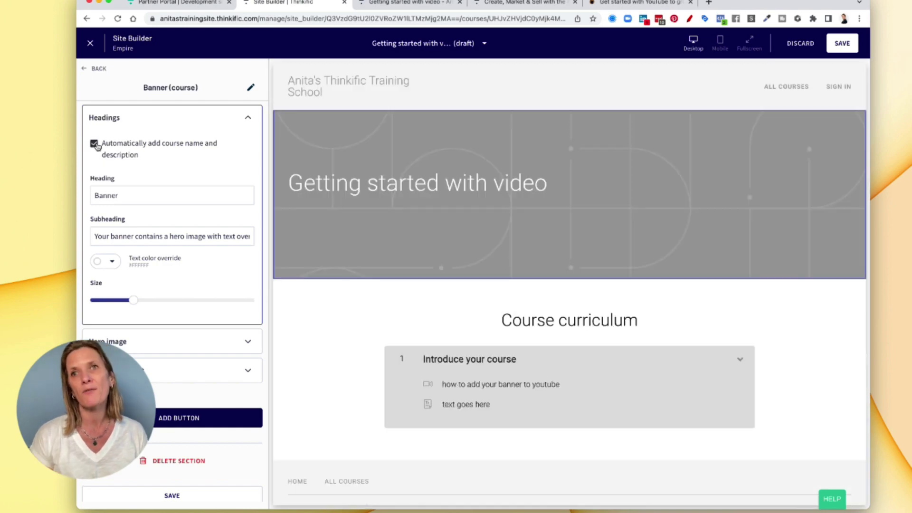
pyautogui.scroll(-1, 132, 179)
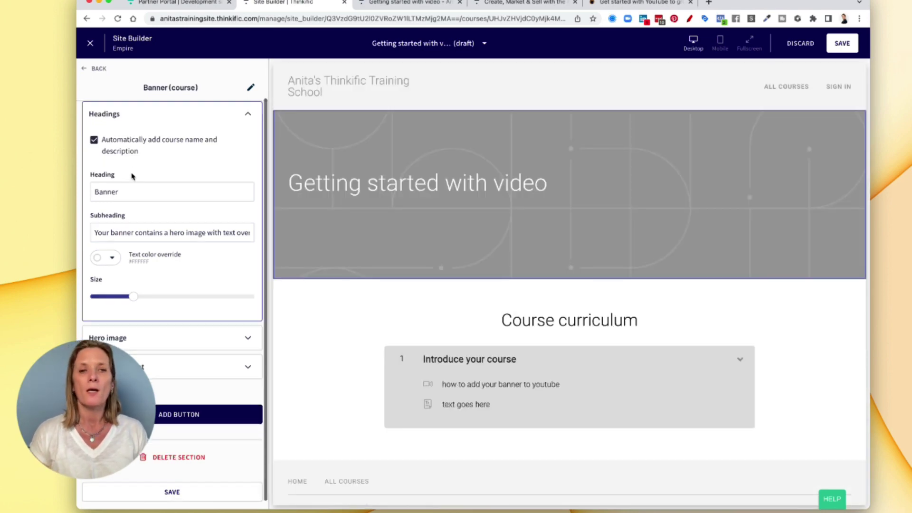
pyautogui.click(247, 338)
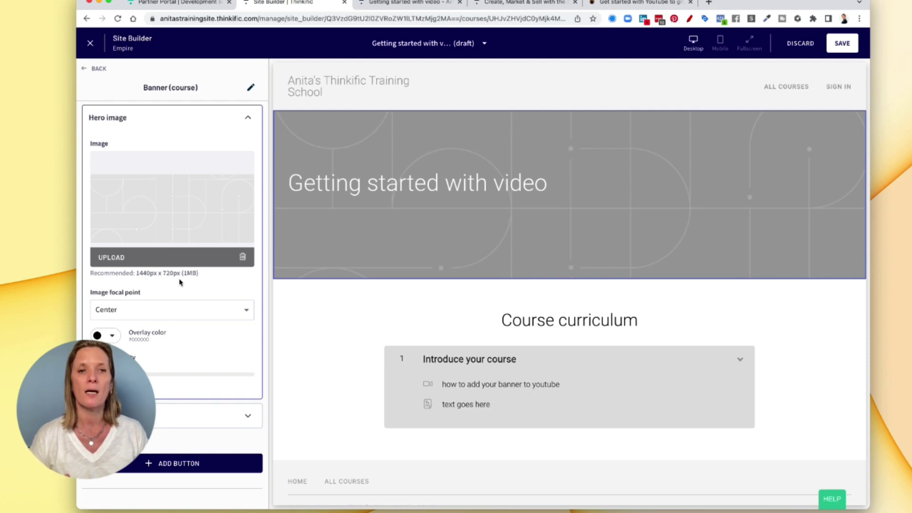
# Step: Upload a banner hero image, set its focal point to Center top, then delete it
pyautogui.click(132, 310)
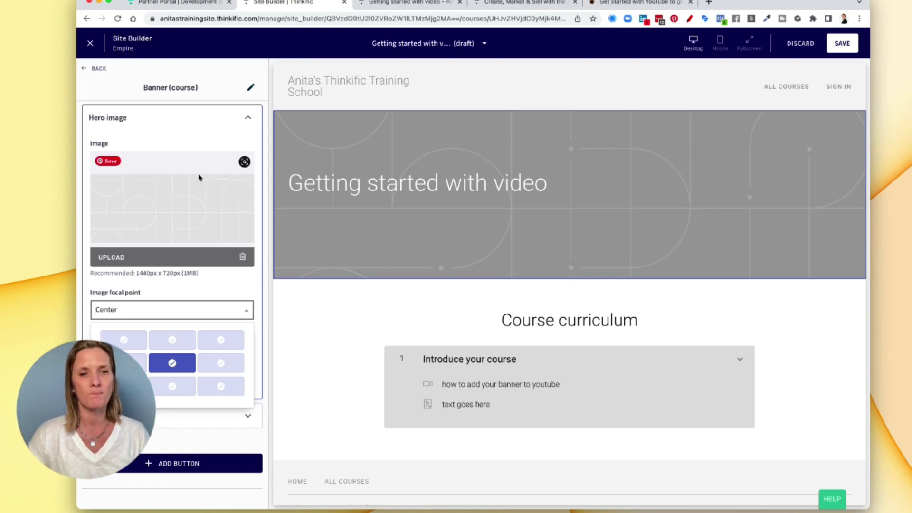
pyautogui.click(112, 258)
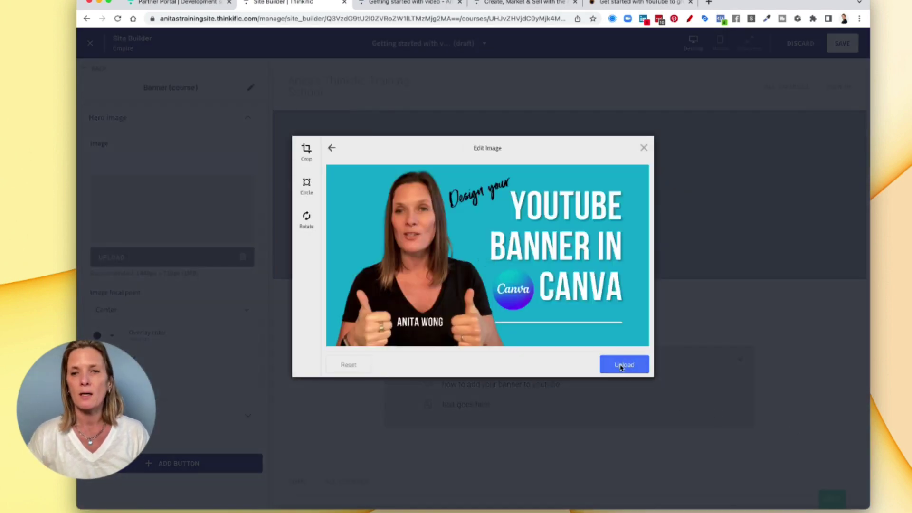
pyautogui.click(622, 365)
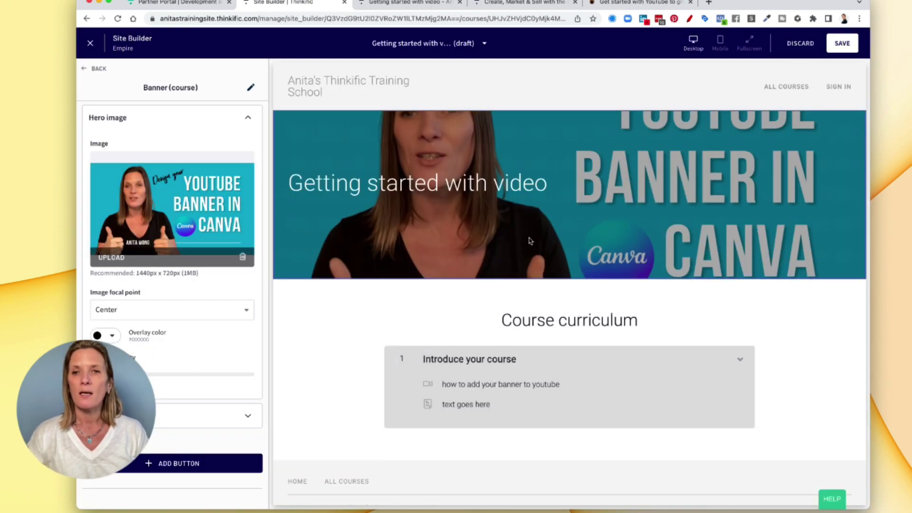
pyautogui.click(116, 309)
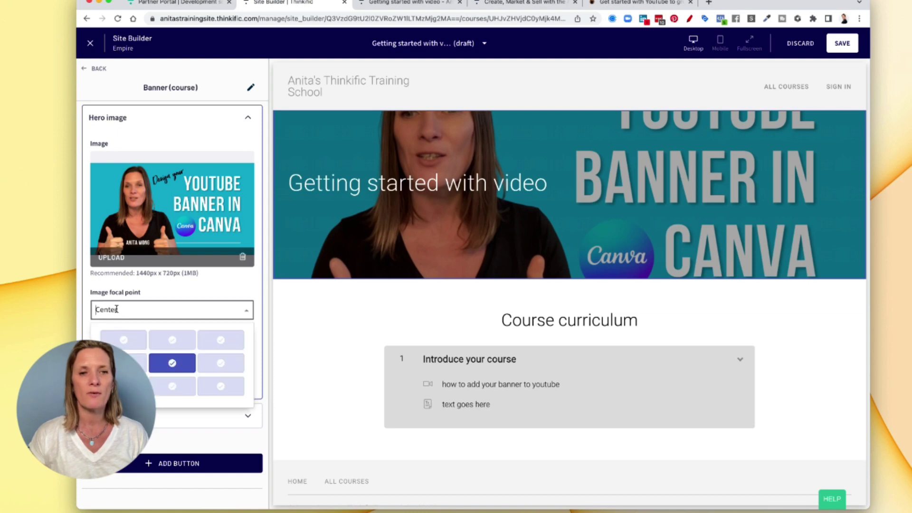
pyautogui.click(172, 340)
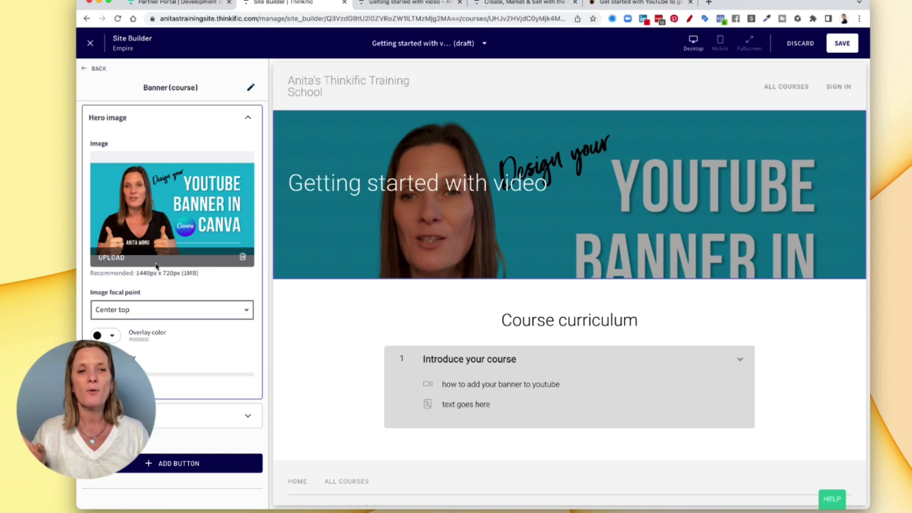
pyautogui.click(242, 257)
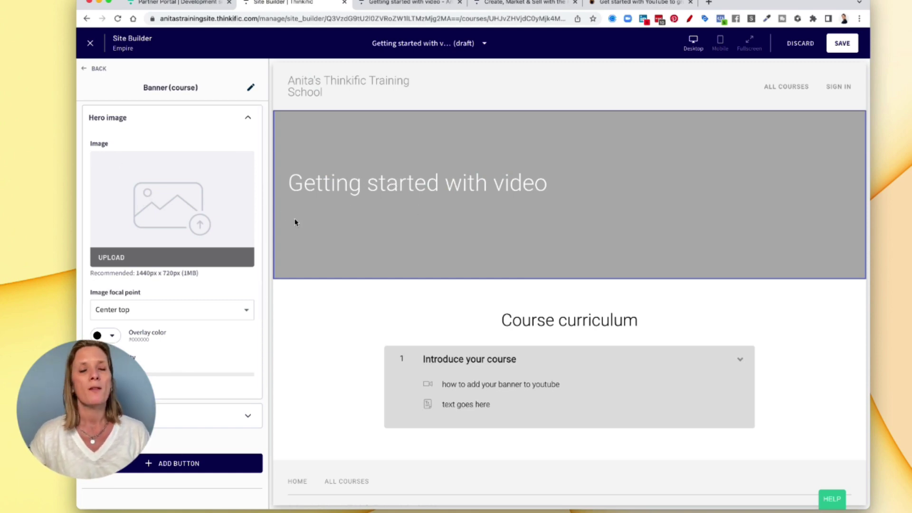
# Step: Set the banner overlay colour to red #D0021B at near-full opacity
pyautogui.click(112, 338)
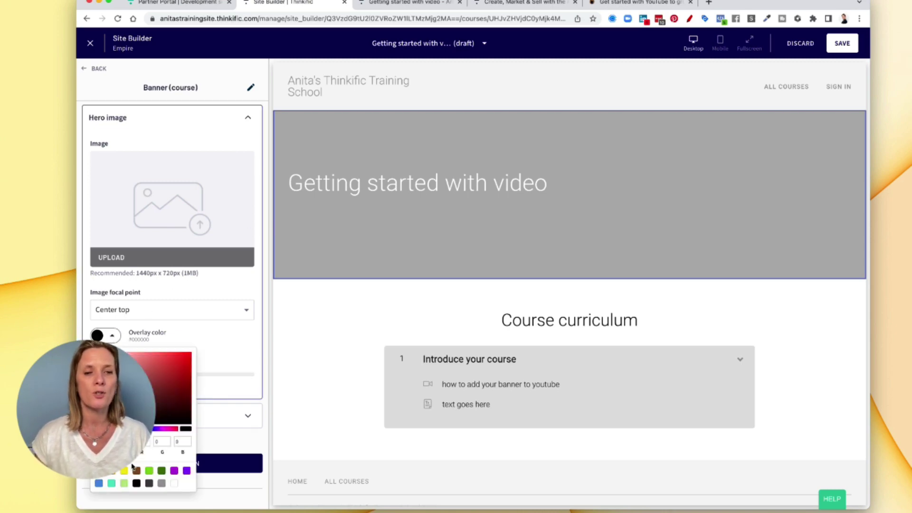
pyautogui.click(99, 470)
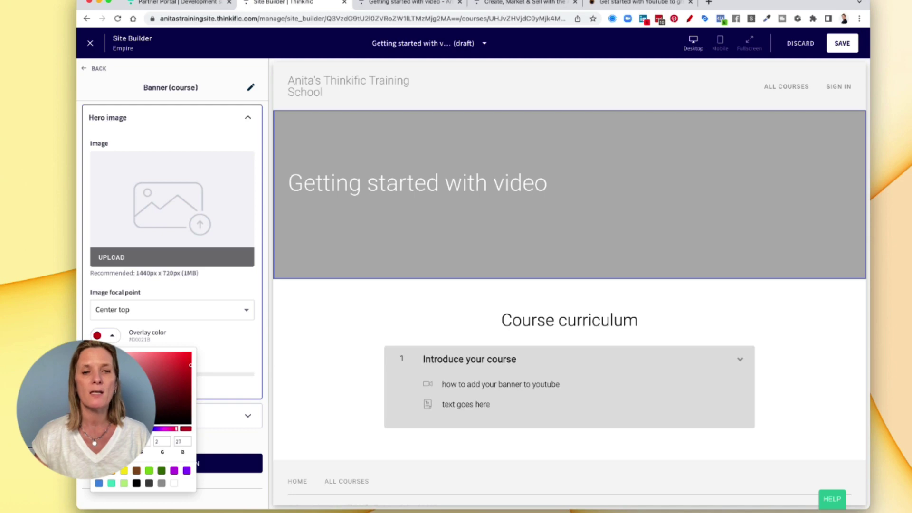
pyautogui.click(228, 333)
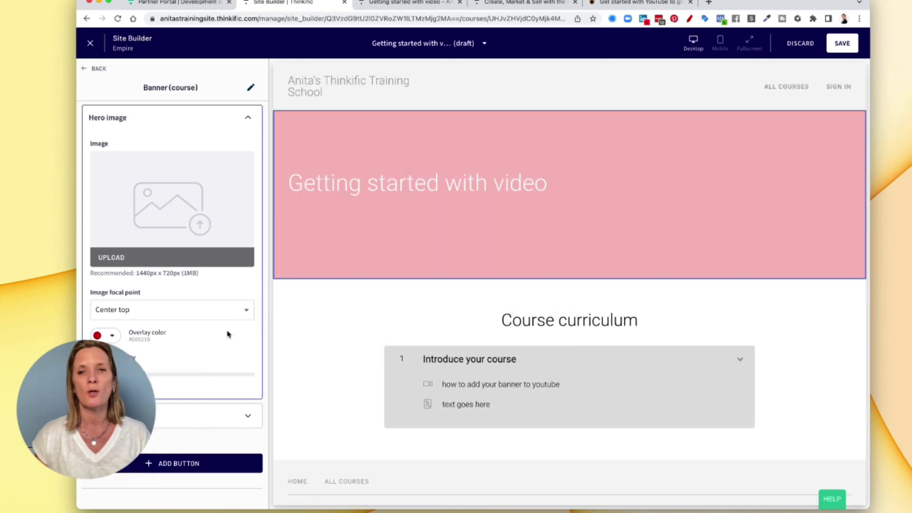
pyautogui.moveTo(142, 375); pyautogui.dragTo(219, 378)
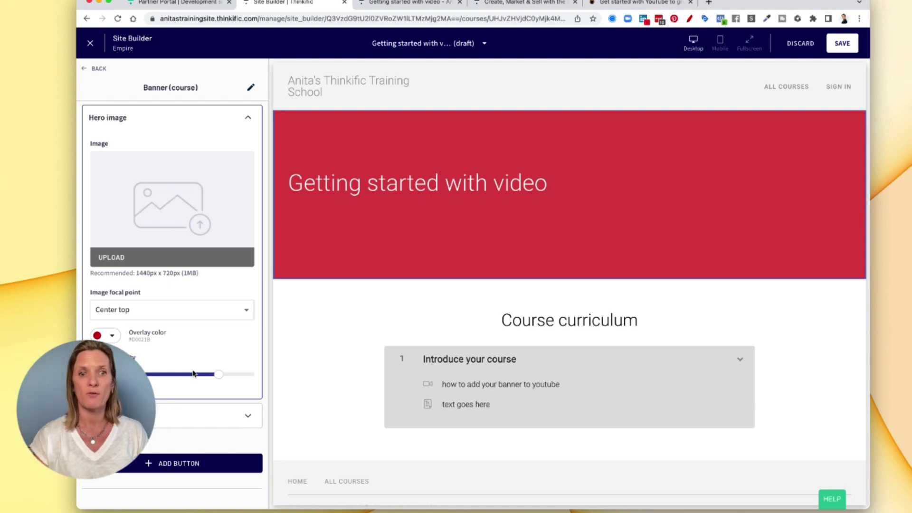
# Step: Set the banner height to Small and its alignment to Center
pyautogui.click(185, 417)
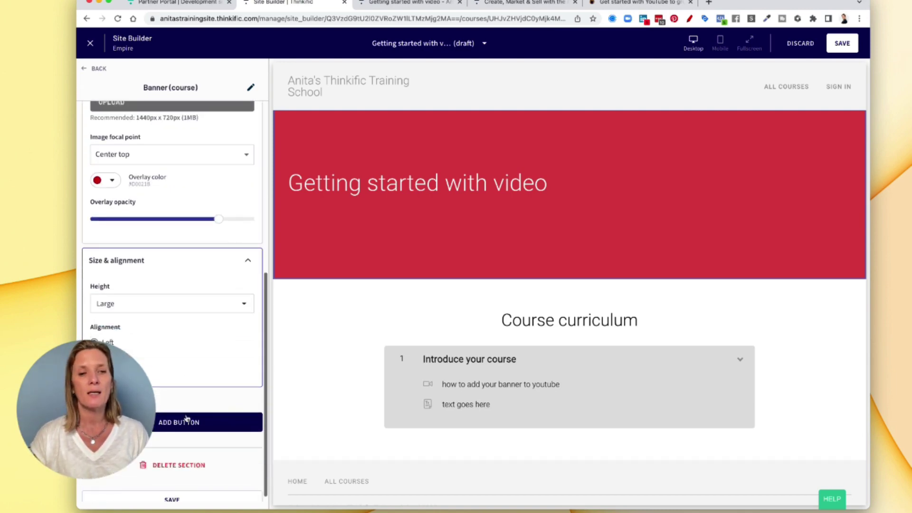
pyautogui.click(146, 301)
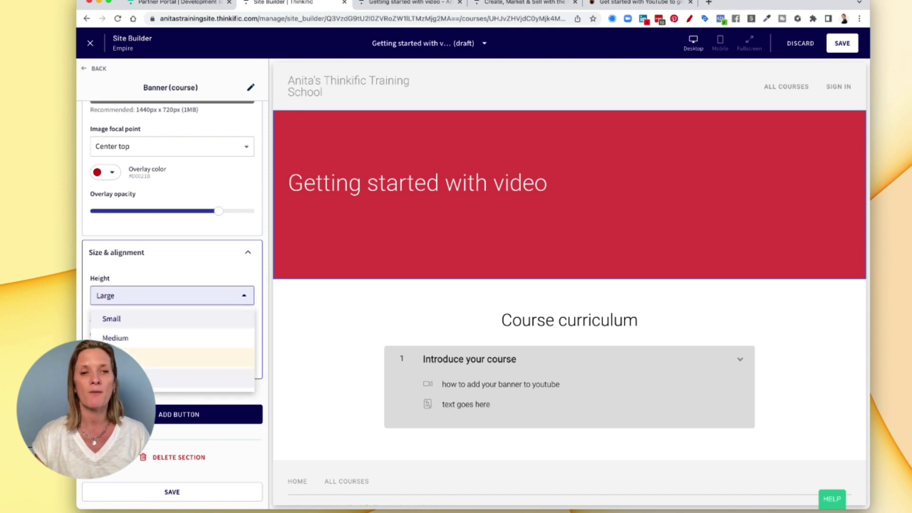
pyautogui.click(145, 377)
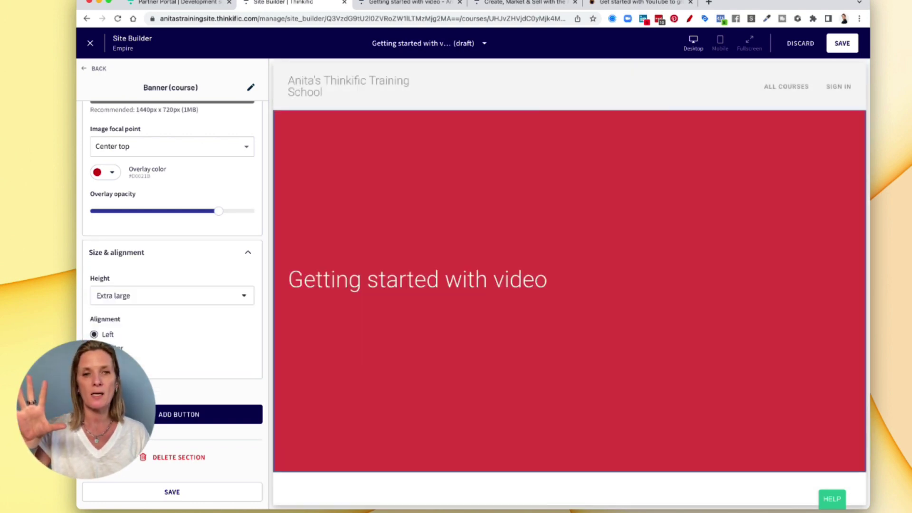
pyautogui.click(145, 299)
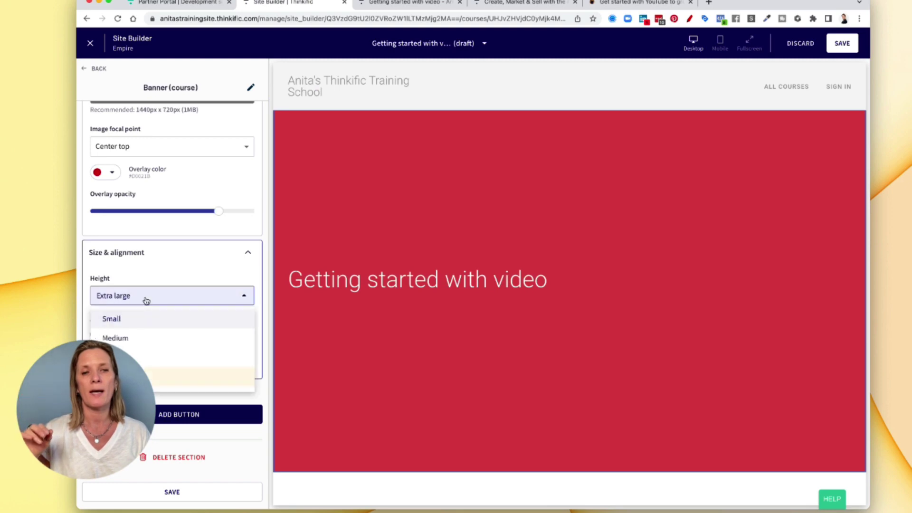
pyautogui.click(147, 323)
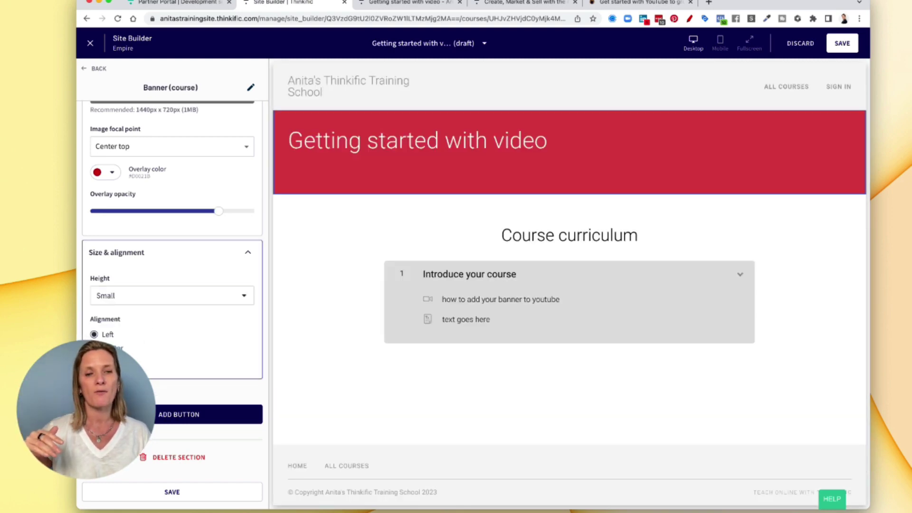
pyautogui.click(94, 348)
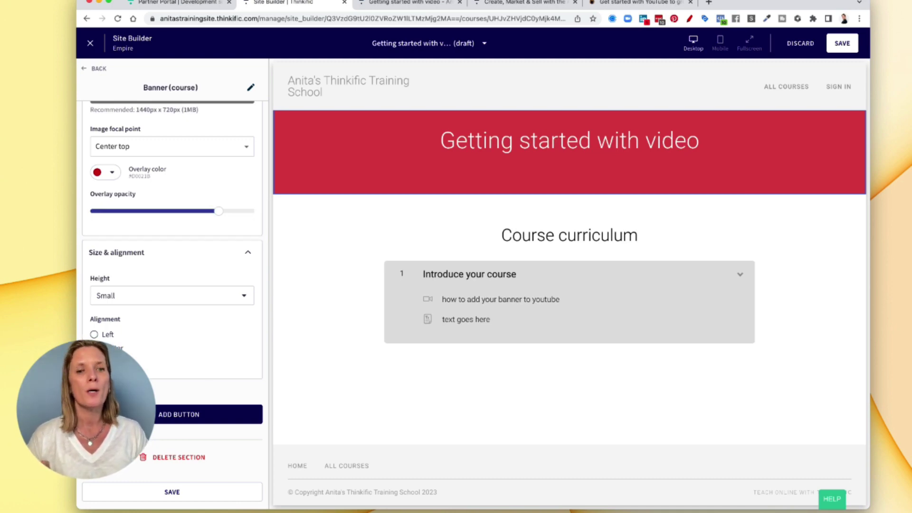
# Step: Add a button to the banner labelled BUY NOW
pyautogui.click(169, 417)
pyautogui.scroll(-2, 169, 423)
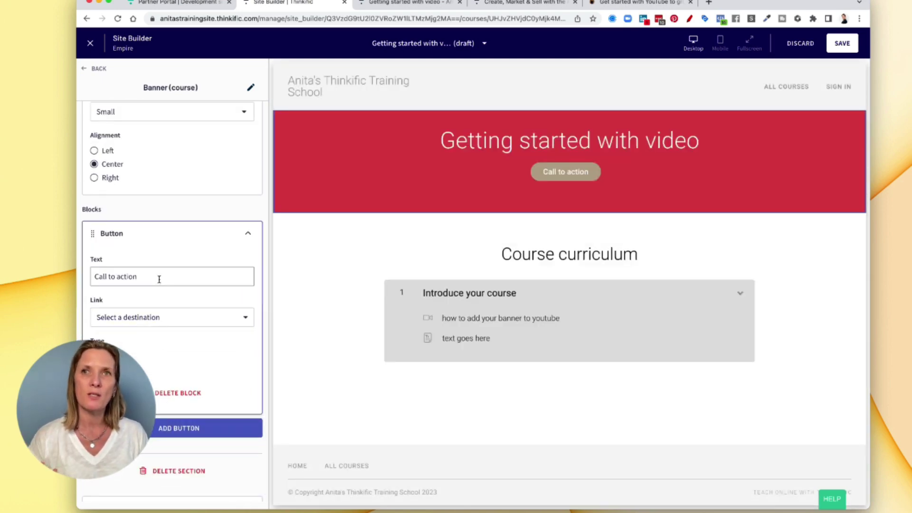
pyautogui.tripleClick(159, 279)
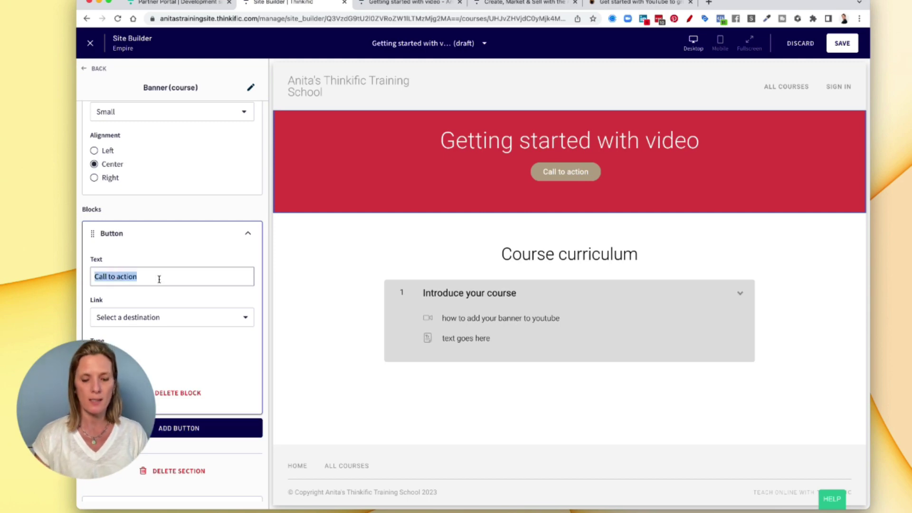
pyautogui.write('BUY NOW')
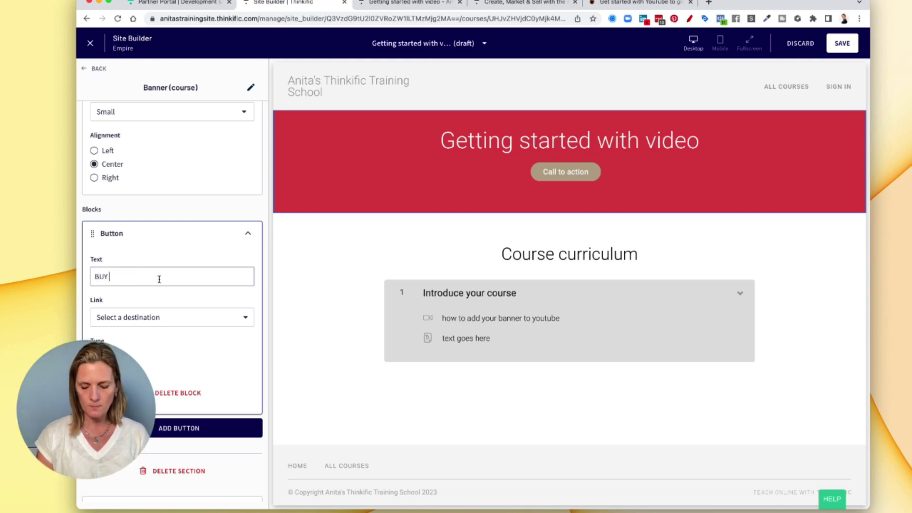
# Step: Link the button to the 'Getting started with video' checkout at Default - Free price and save
pyautogui.click(158, 319)
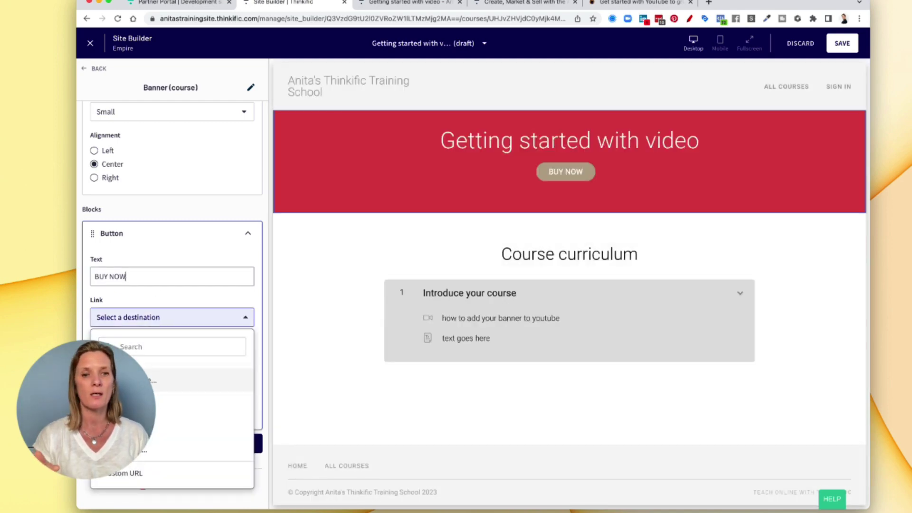
pyautogui.click(200, 380)
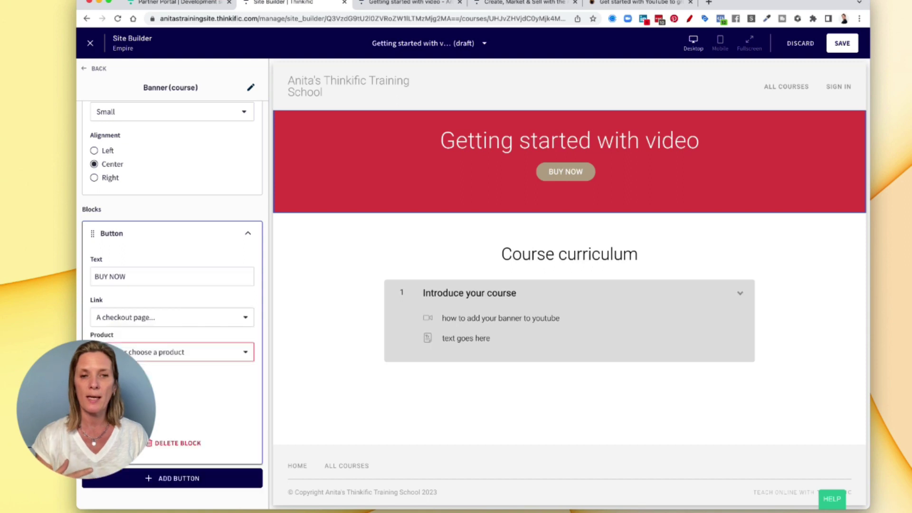
pyautogui.click(145, 355)
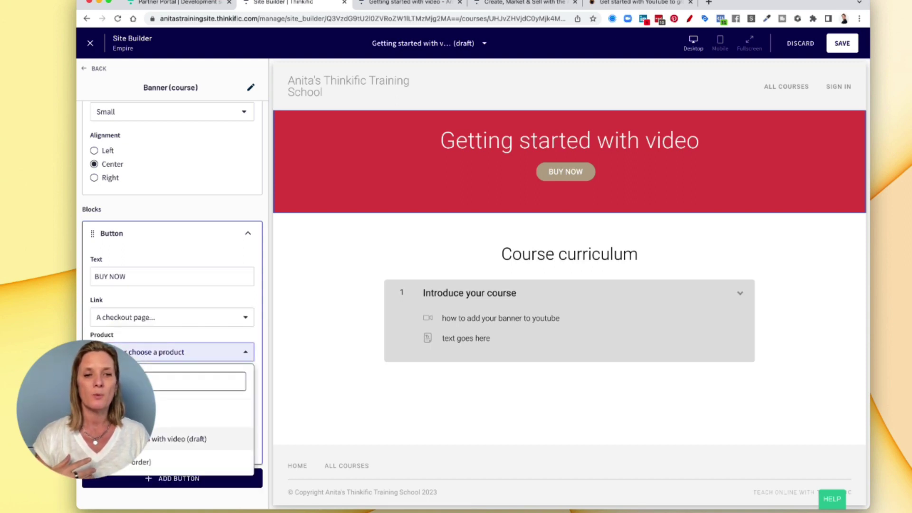
pyautogui.click(179, 439)
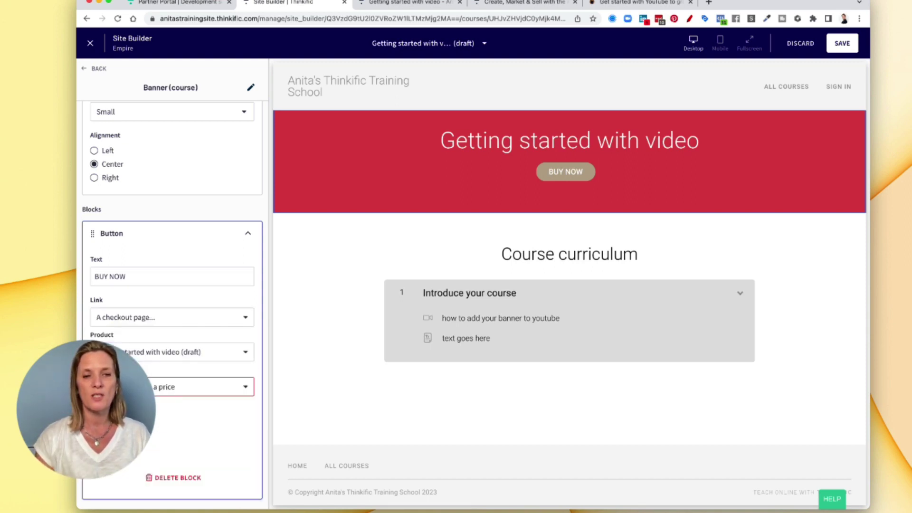
pyautogui.click(199, 386)
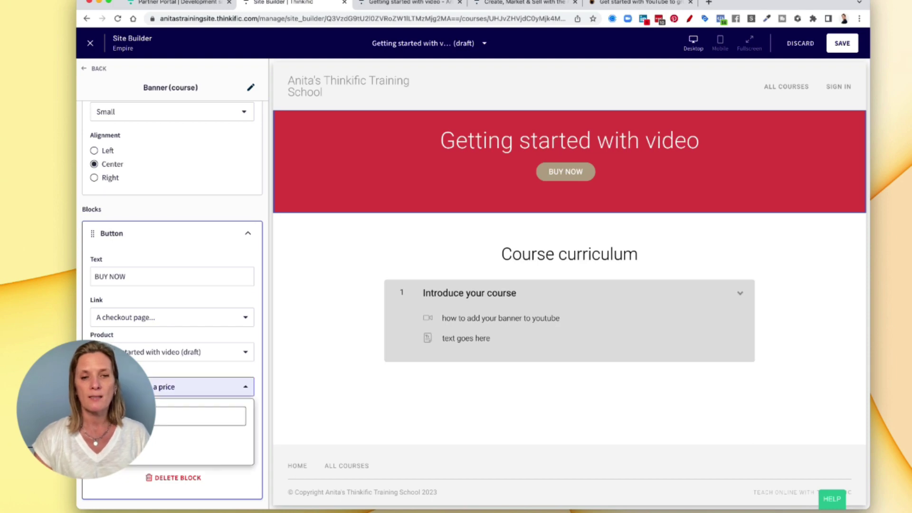
pyautogui.click(219, 449)
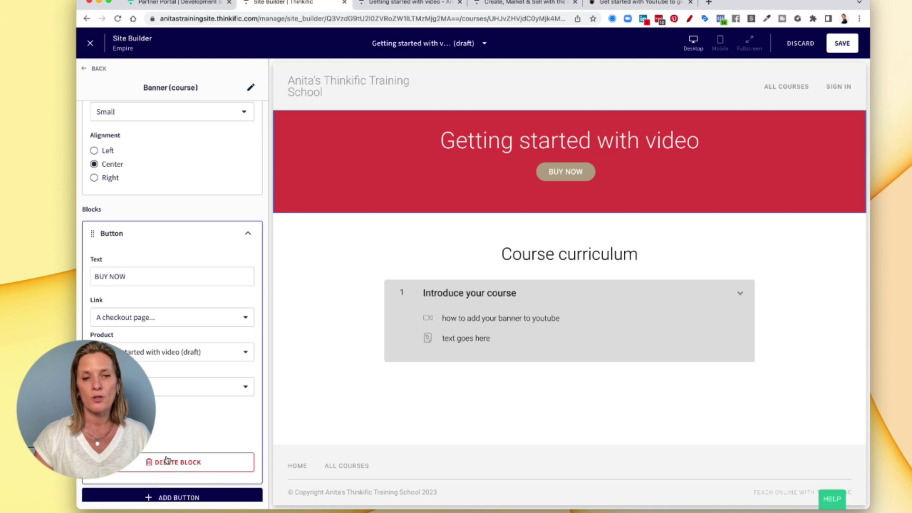
pyautogui.scroll(-3, 166, 458)
pyautogui.click(161, 493)
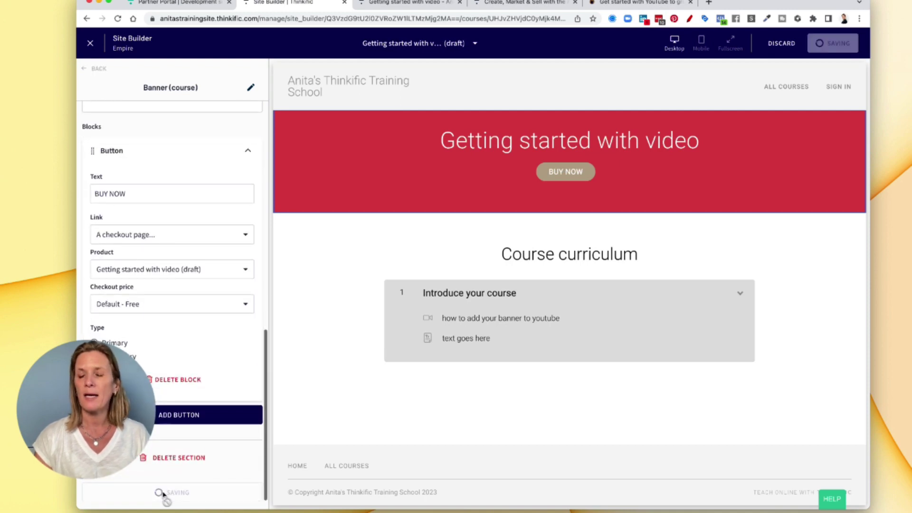
# Step: Open the Curriculum section's settings, then go back to the page's section list
pyautogui.scroll(3, 164, 475)
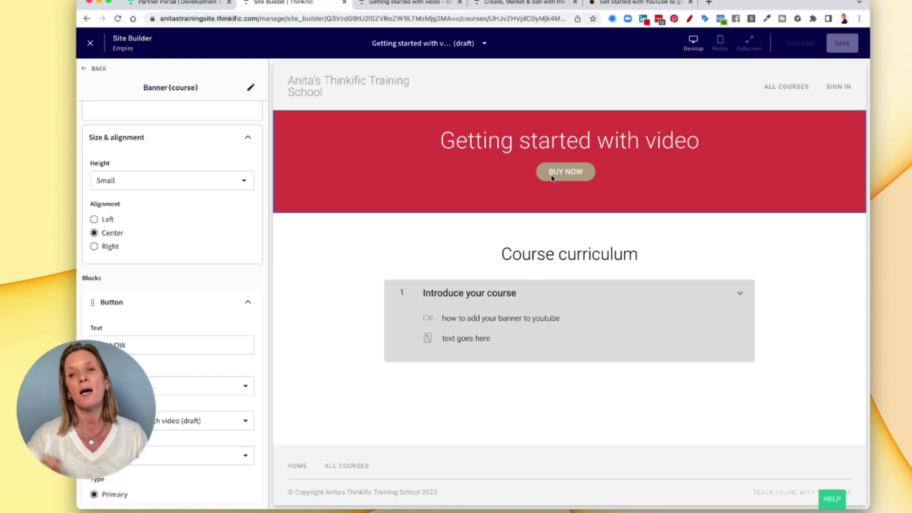
pyautogui.moveTo(543, 272)
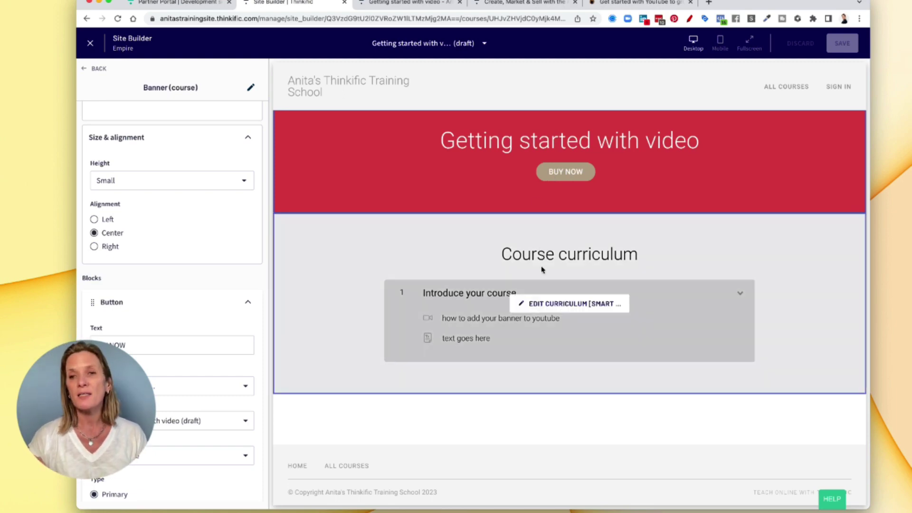
pyautogui.click(560, 304)
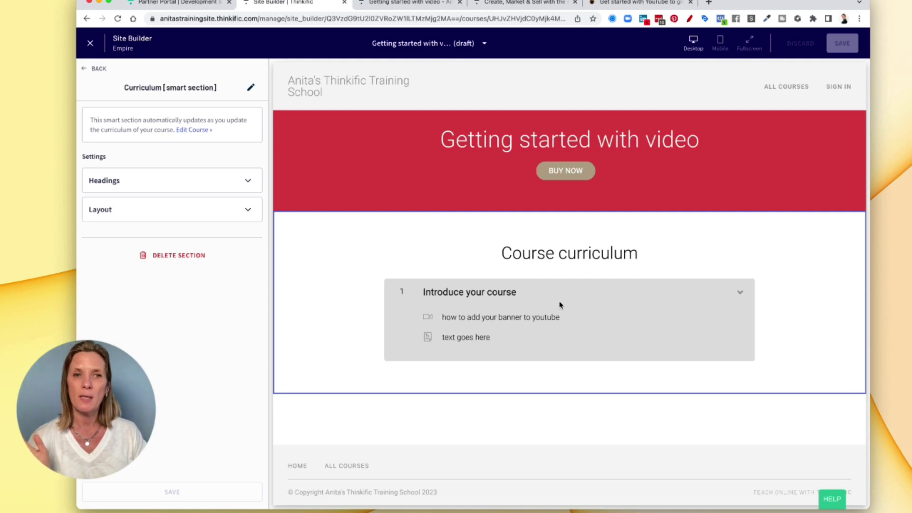
pyautogui.click(87, 70)
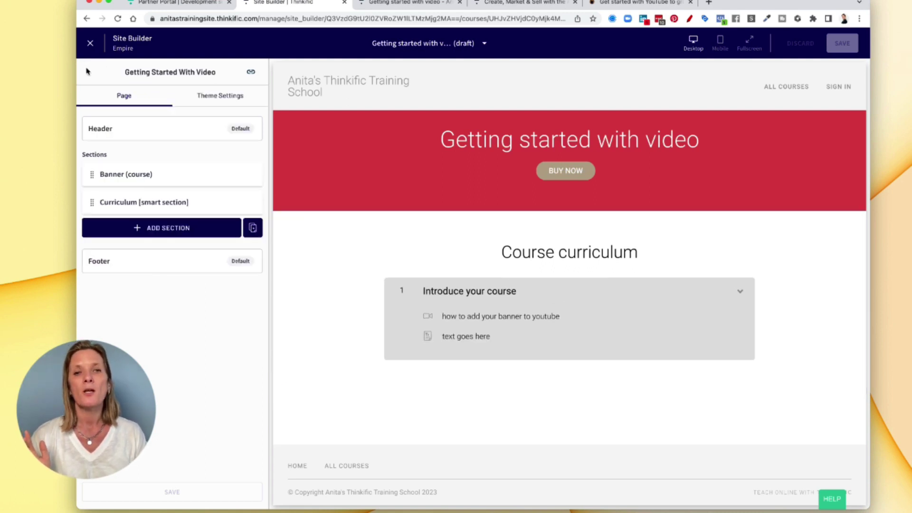
# Step: Add a Countdown Timer section below the curriculum from the Add a new section dialog
pyautogui.click(165, 231)
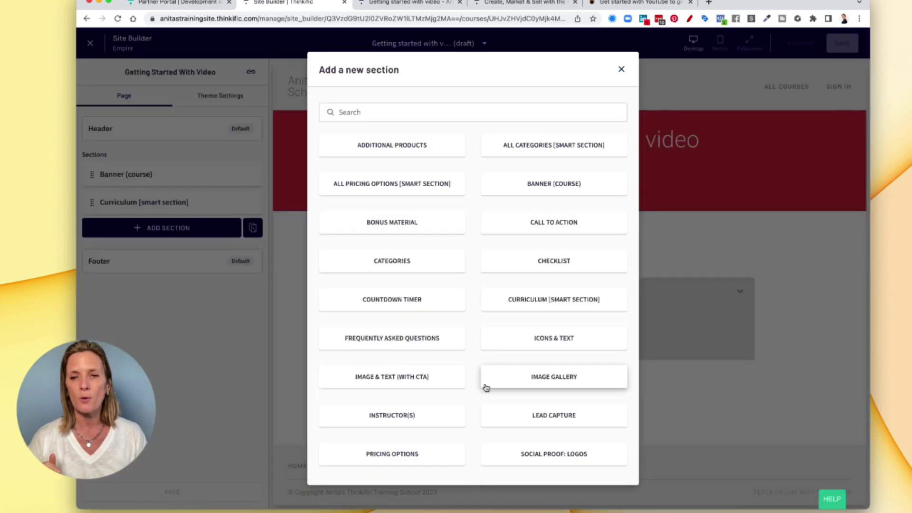
pyautogui.scroll(-3, 485, 387)
pyautogui.scroll(3, 485, 387)
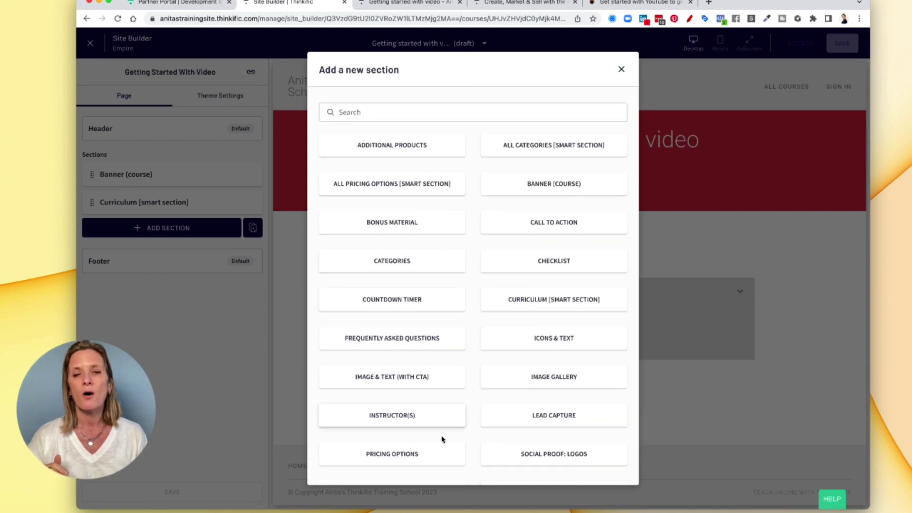
pyautogui.scroll(-3, 480, 455)
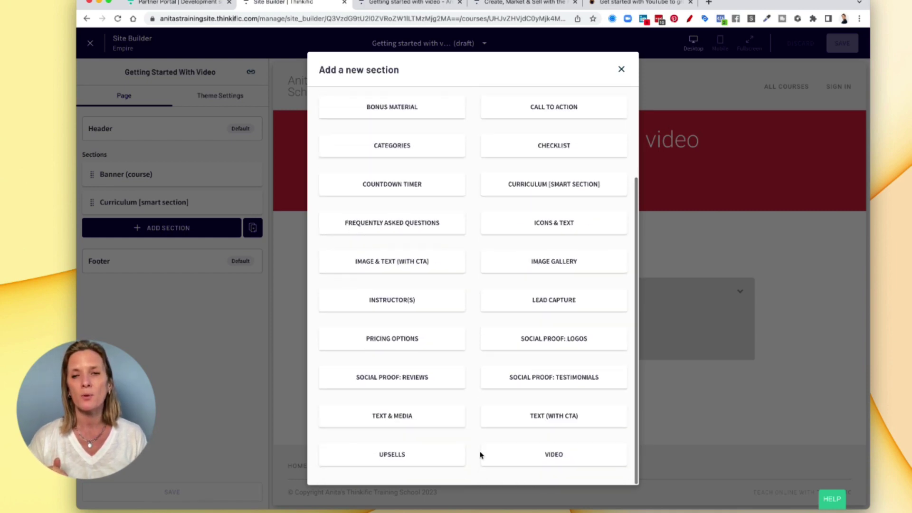
pyautogui.scroll(3, 481, 455)
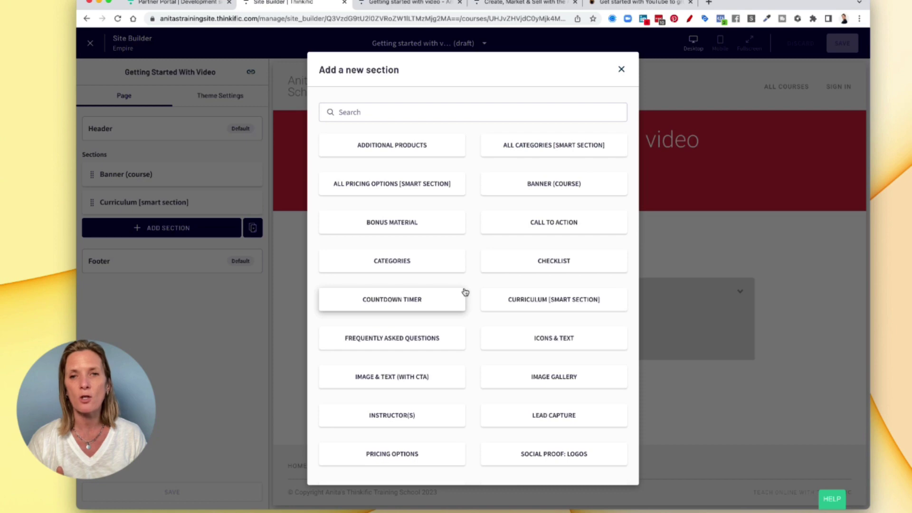
pyautogui.click(373, 299)
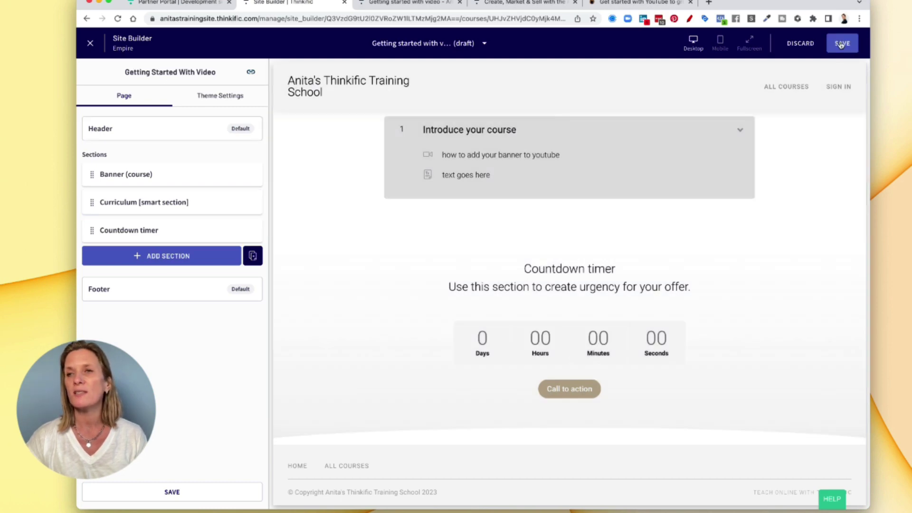
# Step: Save the page with its countdown timer, preview it in Mobile layout, then return to Desktop
pyautogui.click(841, 44)
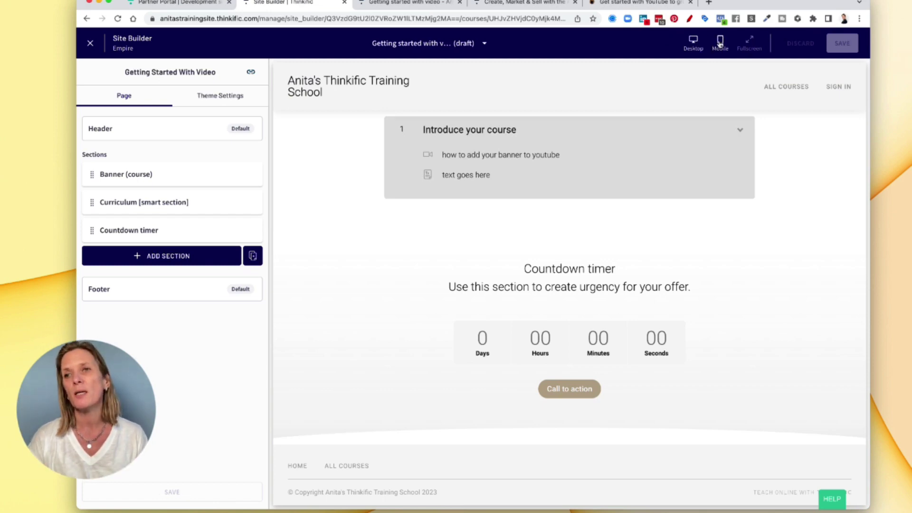
pyautogui.click(720, 43)
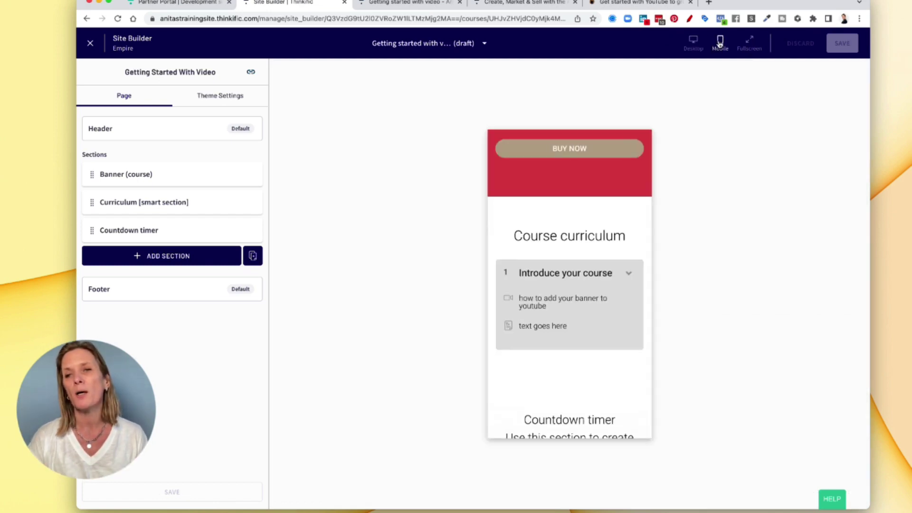
pyautogui.click(692, 43)
pyautogui.moveTo(654, 213)
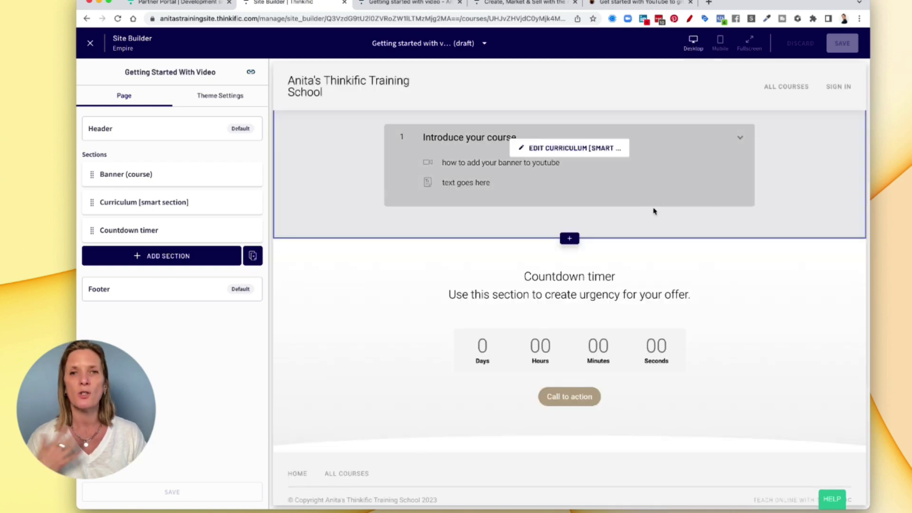
pyautogui.scroll(-5, 654, 213)
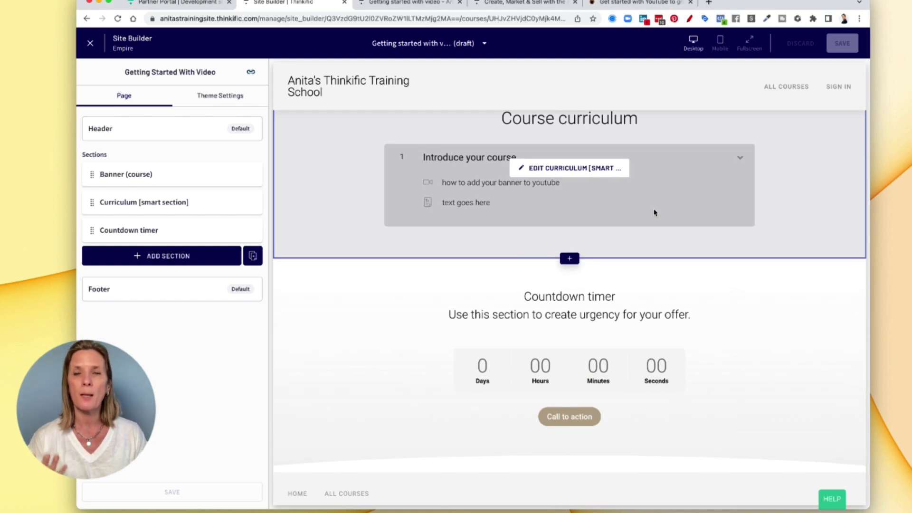
# Step: Load the copied 'Getting started with video' page link in a new Chrome tab and scan the page
pyautogui.click(251, 74)
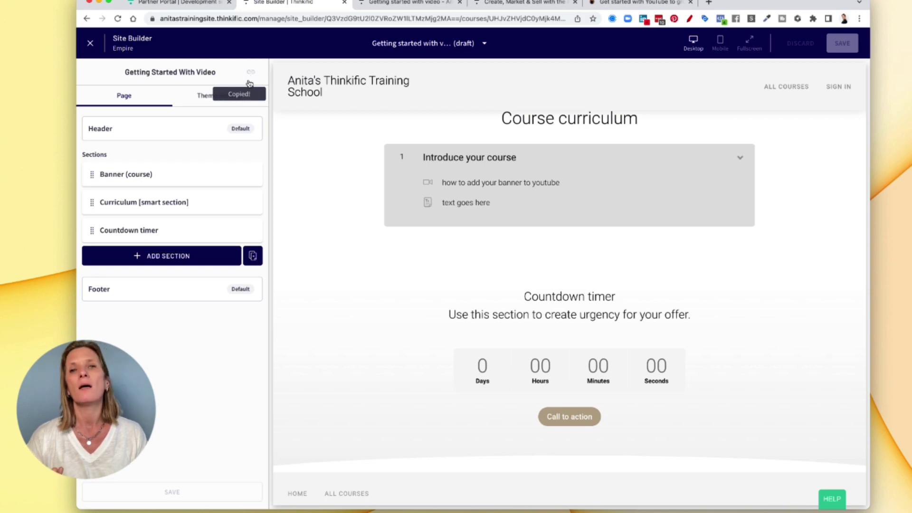
pyautogui.click(709, 3)
pyautogui.press('super+v')
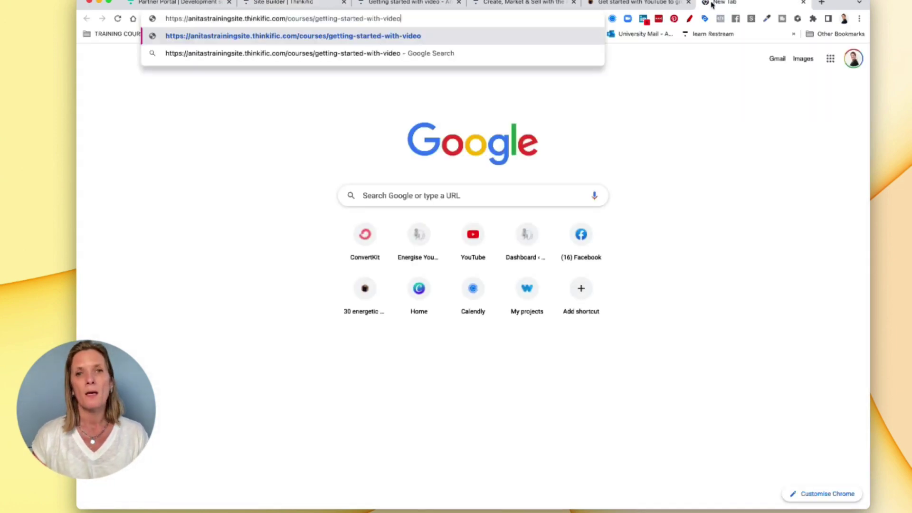
pyautogui.press('Return')
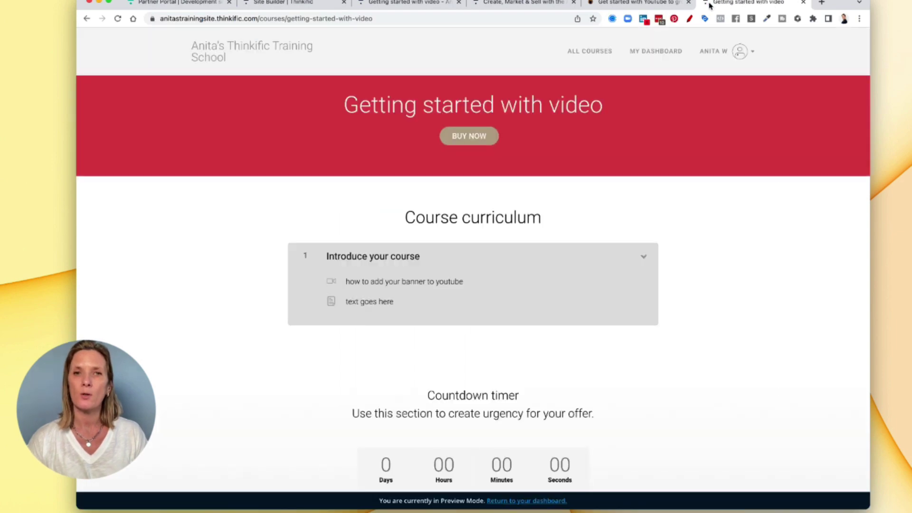
pyautogui.scroll(-3, 717, 196)
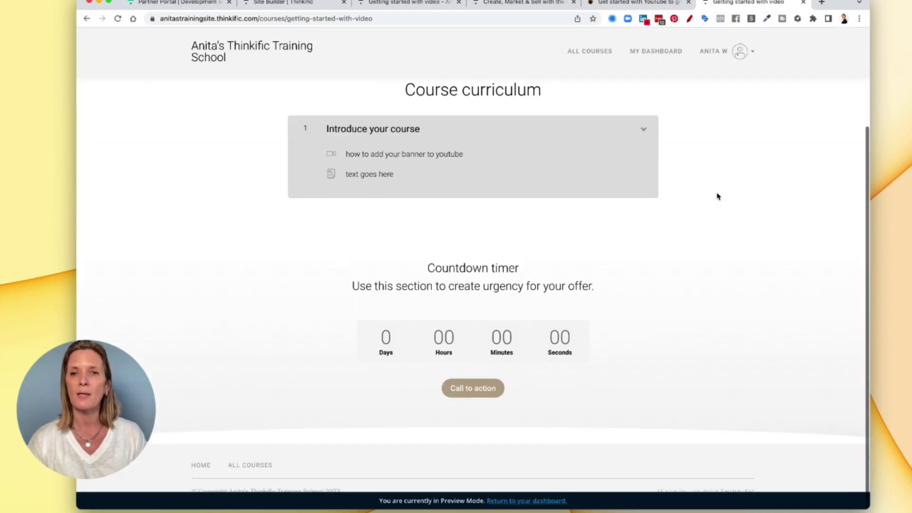
pyautogui.scroll(3, 717, 196)
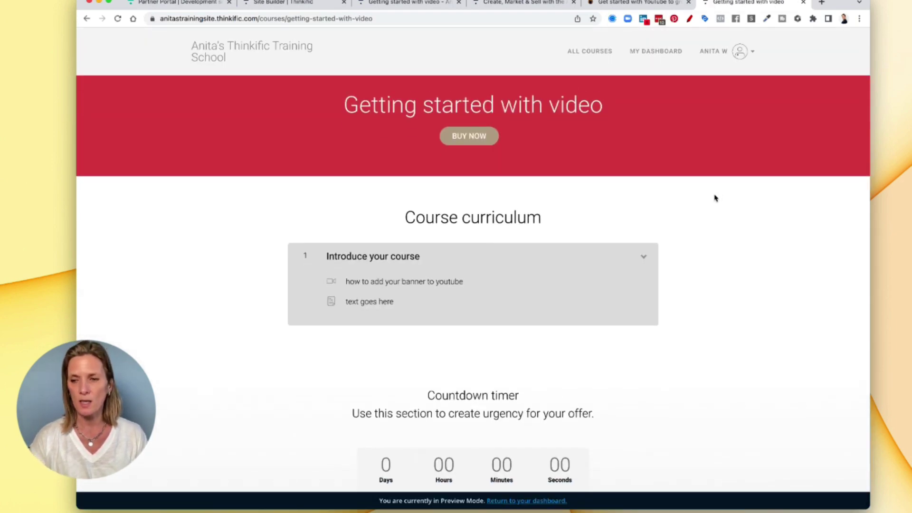